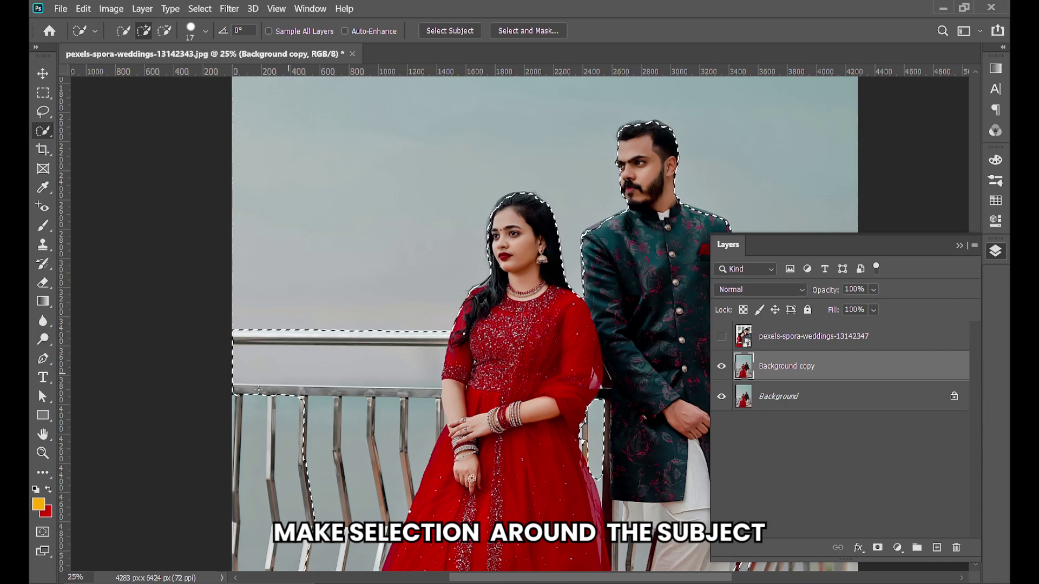
# Step: Extend the quick selection on the Background copy layer over the railing and the couple's clothing
pyautogui.moveTo(337, 433); pyautogui.dragTo(373, 479)
pyautogui.moveTo(467, 486); pyautogui.dragTo(606, 465)
pyautogui.moveTo(630, 247); pyautogui.dragTo(583, 243)
pyautogui.scroll(3, 583, 241)
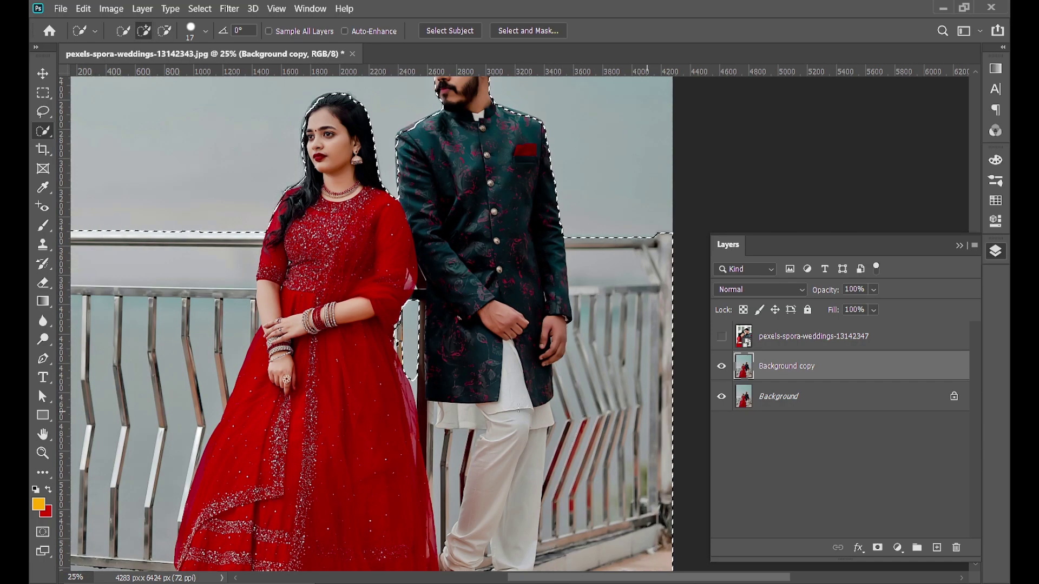
pyautogui.scroll(-2, 562, 243)
pyautogui.scroll(6, 438, 136)
# Step: Refine the selection edge around the man's hair and along the woman's hair, adding and subtracting areas as needed
pyautogui.moveTo(547, 227); pyautogui.dragTo(595, 198)
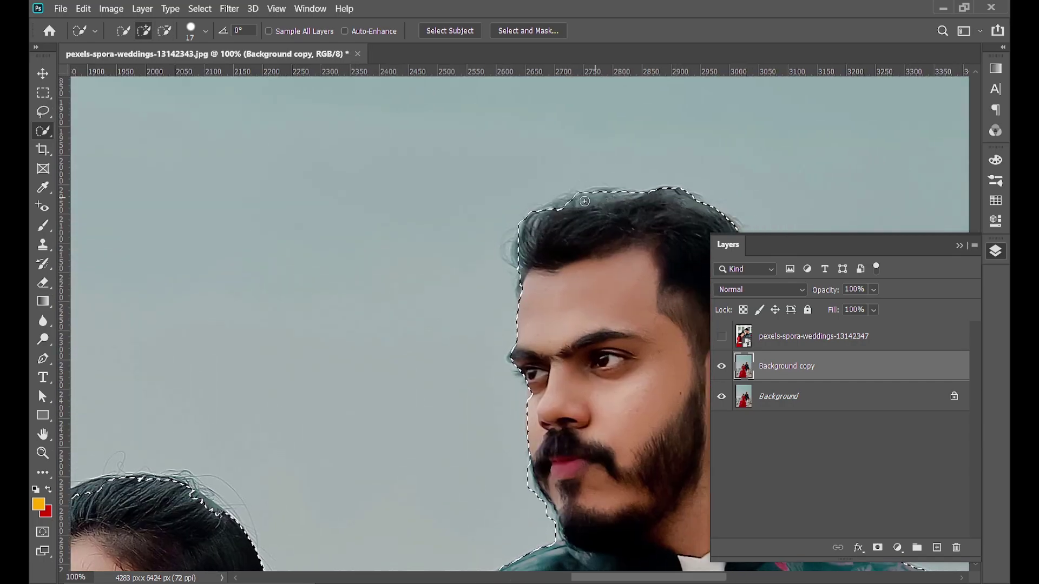
pyautogui.scroll(-3, 446, 189)
pyautogui.scroll(5, 373, 284)
pyautogui.moveTo(433, 287); pyautogui.dragTo(457, 303)
pyautogui.moveTo(157, 338)
pyautogui.mouseDown()
pyautogui.moveTo(260, 279)
pyautogui.moveTo(513, 234)
pyautogui.mouseUp()
pyautogui.moveTo(308, 386); pyautogui.dragTo(370, 231)
pyautogui.moveTo(343, 438); pyautogui.dragTo(365, 269)
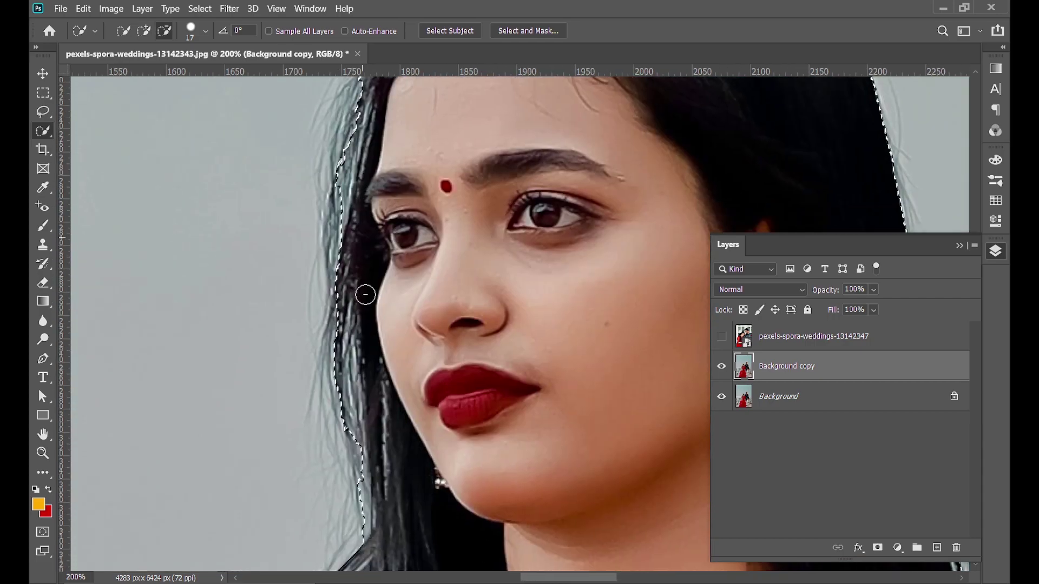
# Step: Copy the selected couple and railing to a new layer and check the cutout by toggling layer visibility
pyautogui.scroll(-10, 404, 346)
pyautogui.hscroll(1, 407, 349)
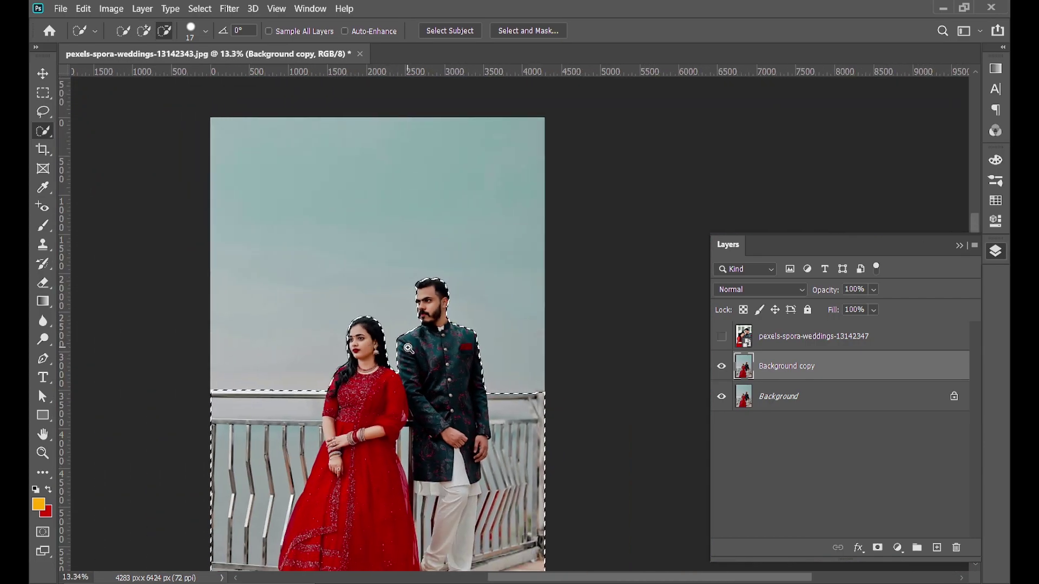
pyautogui.moveTo(336, 350); pyautogui.dragTo(365, 339)
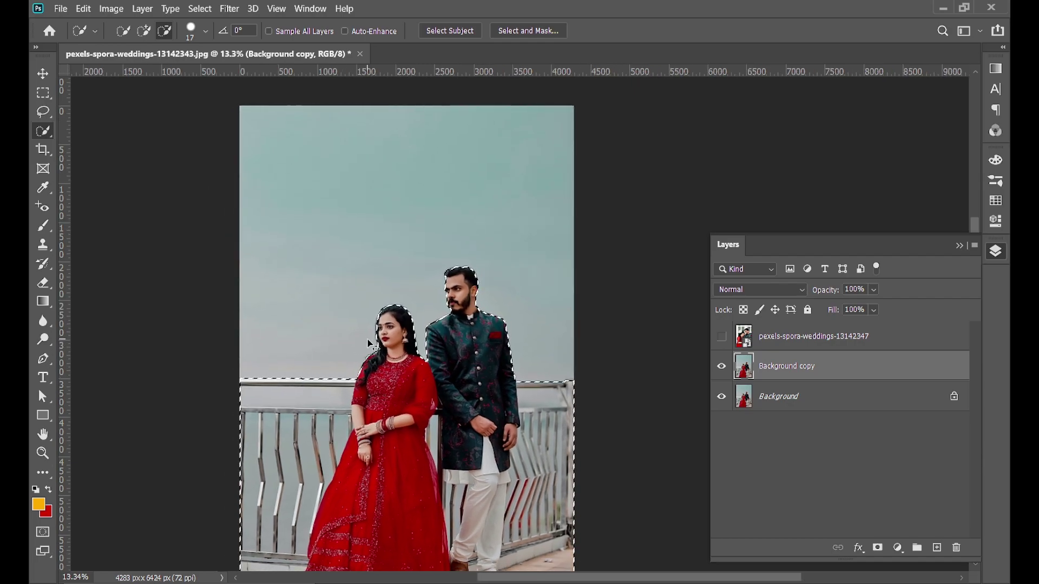
pyautogui.hotkey('ctrl', 'j')
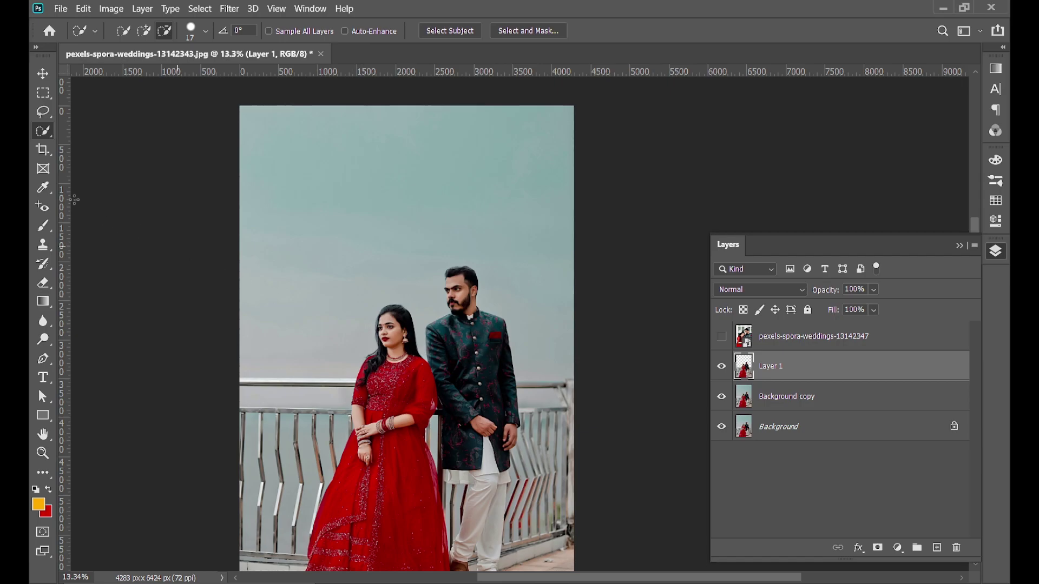
pyautogui.click(43, 73)
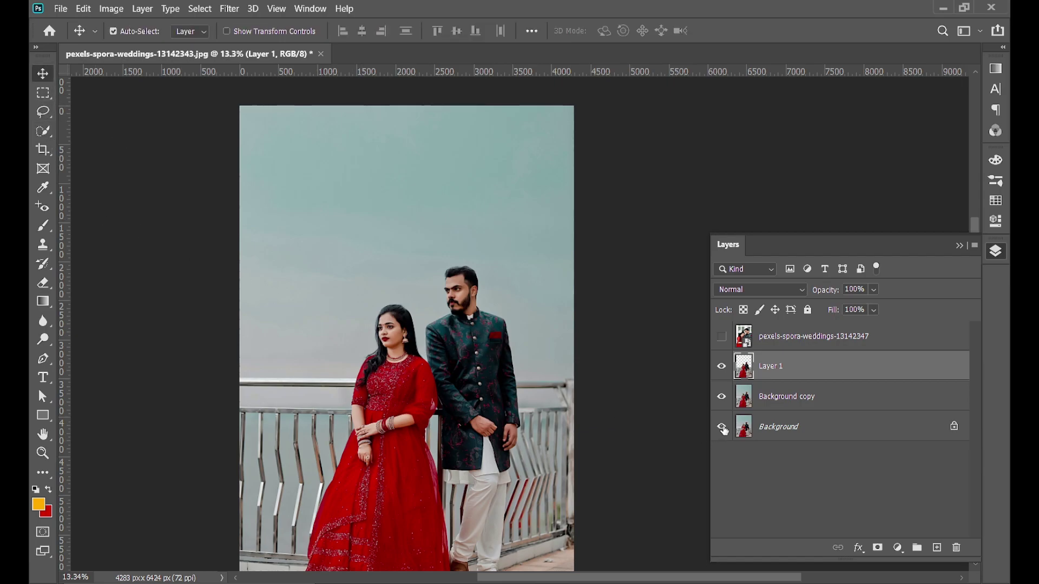
pyautogui.click(722, 396)
pyautogui.click(722, 368)
pyautogui.click(722, 367)
pyautogui.click(722, 397)
# Step: Show the pexels-spora-weddings-13142347 layer and move it below Layer 1 in the layer stack
pyautogui.click(809, 340)
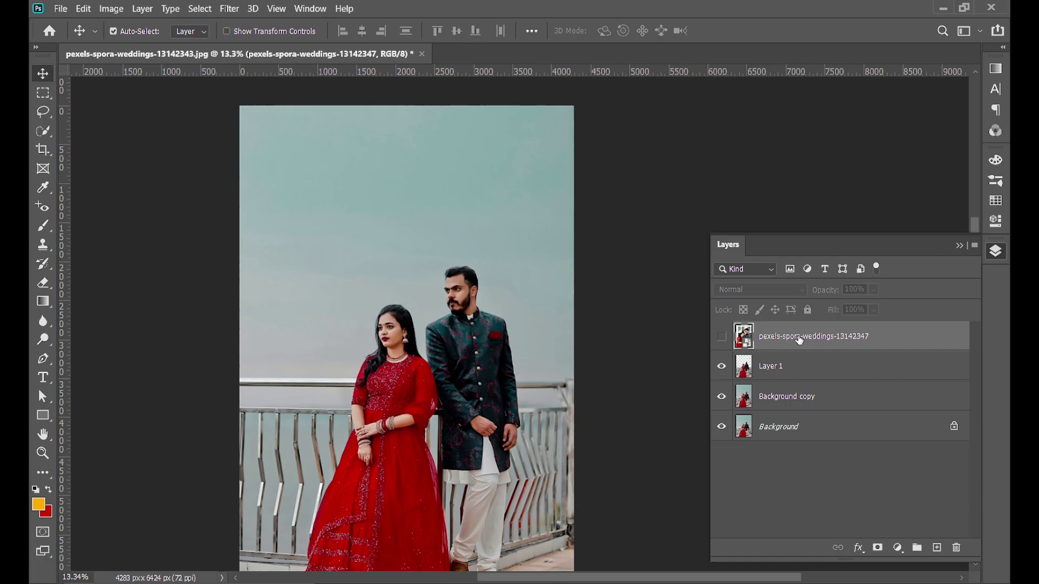
pyautogui.click(722, 337)
pyautogui.moveTo(804, 343); pyautogui.dragTo(811, 387)
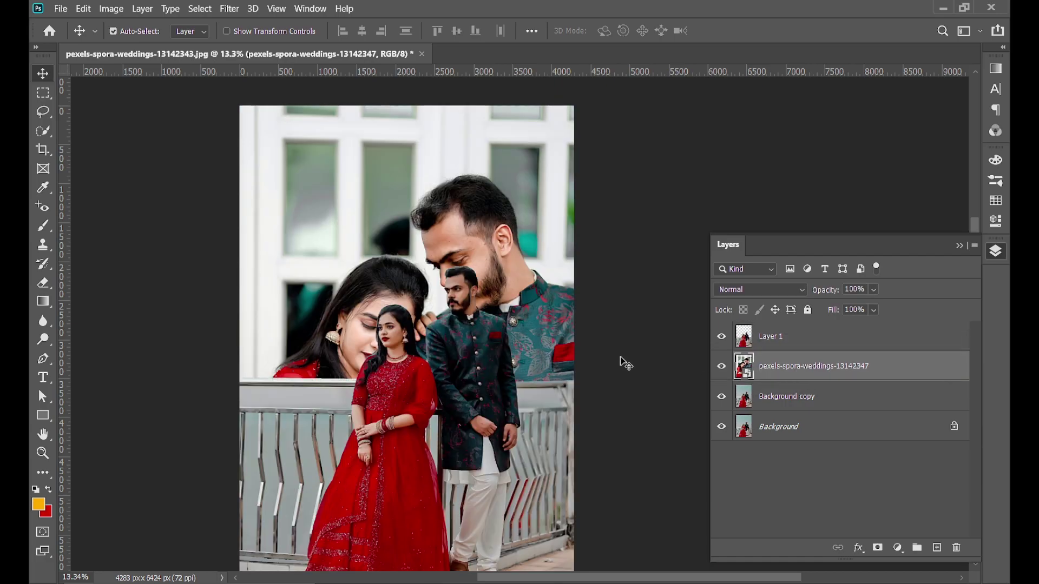
# Step: Scale the close-up couple photo to 80.89% and move it up behind the standing couple
pyautogui.hotkey('ctrl', 't')
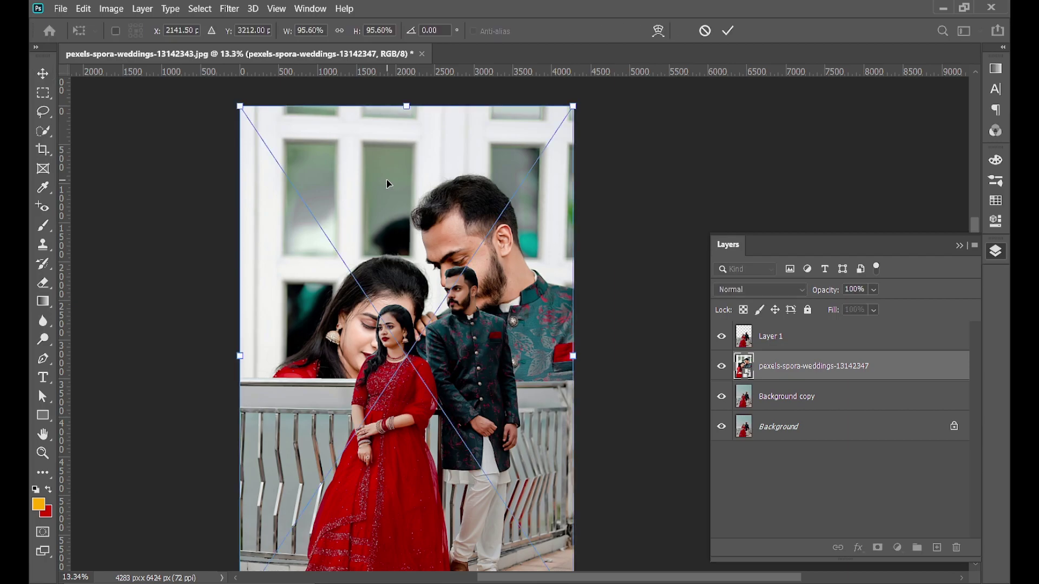
pyautogui.moveTo(573, 105); pyautogui.dragTo(548, 144)
pyautogui.moveTo(377, 267); pyautogui.dragTo(382, 201)
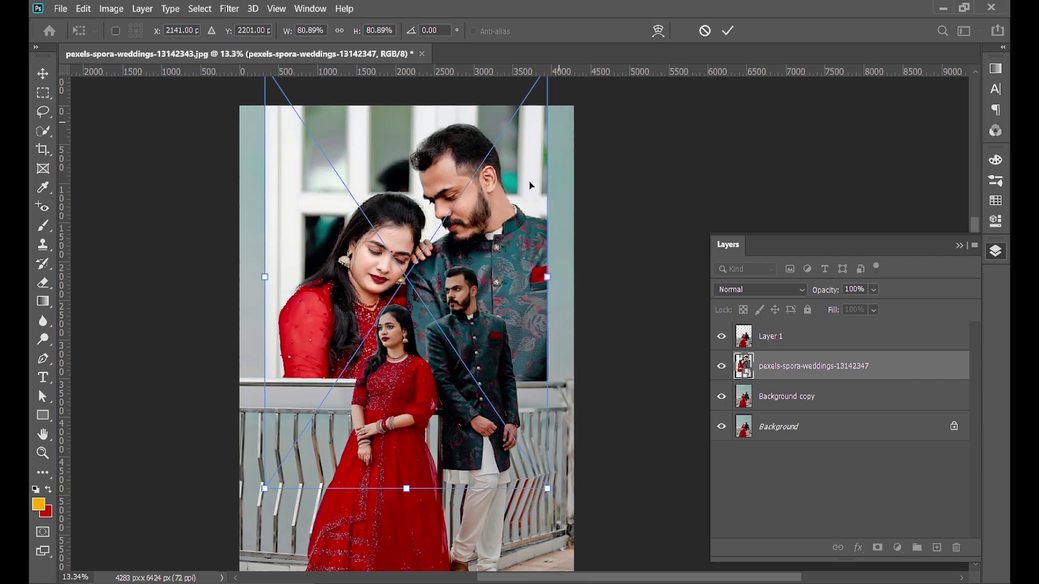
pyautogui.click(729, 31)
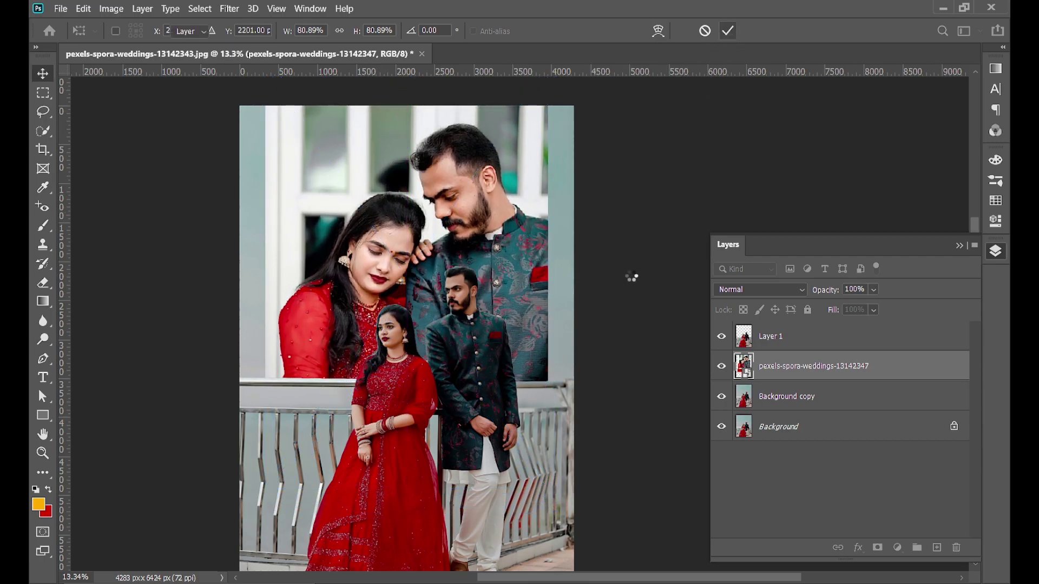
# Step: Add a layer mask to the close-up photo and choose a soft round 2500 px brush with 0% hardness
pyautogui.click(877, 548)
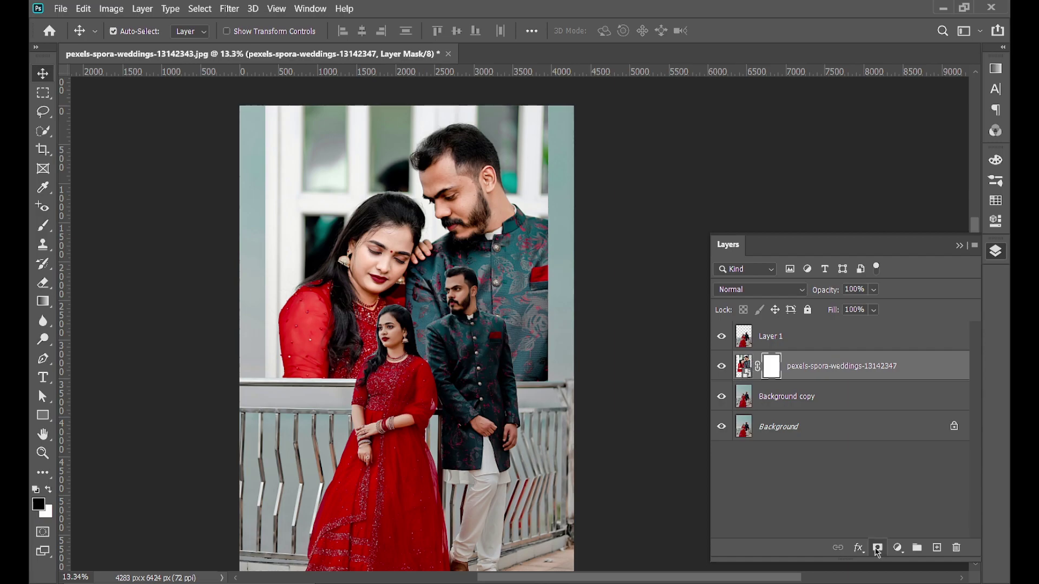
pyautogui.click(42, 225)
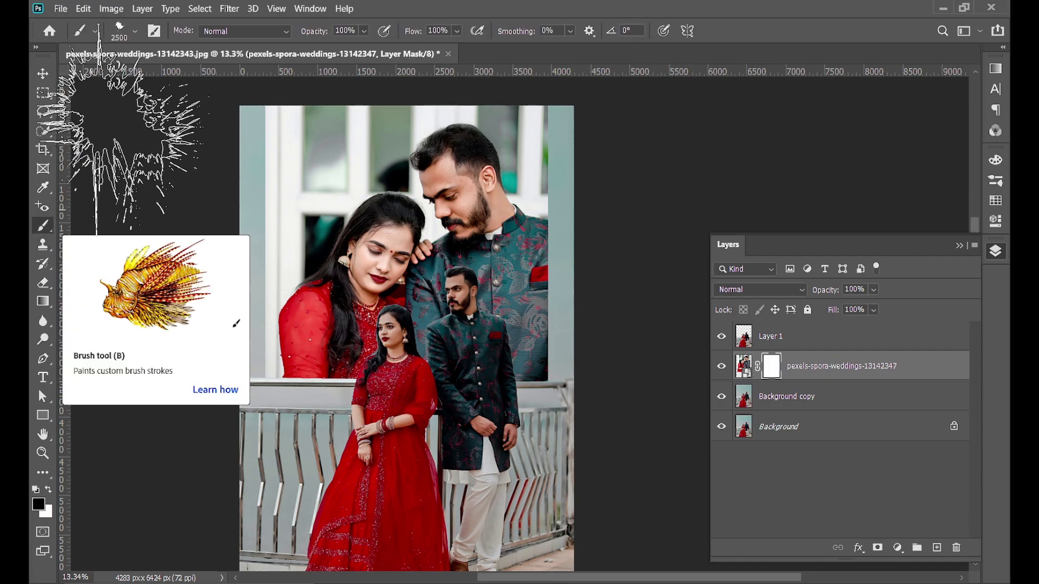
pyautogui.click(135, 33)
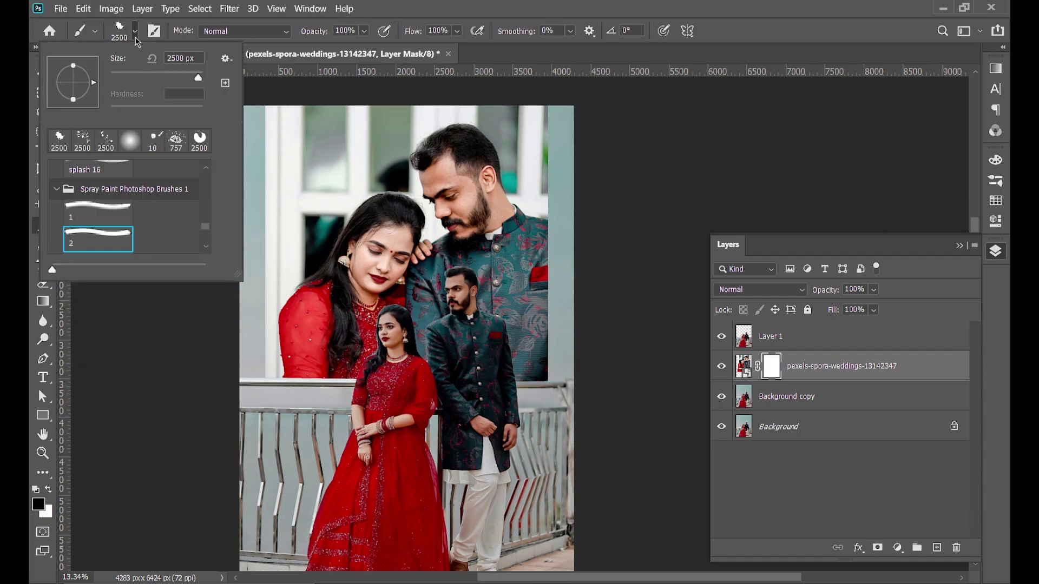
pyautogui.click(131, 144)
pyautogui.scroll(4, 133, 173)
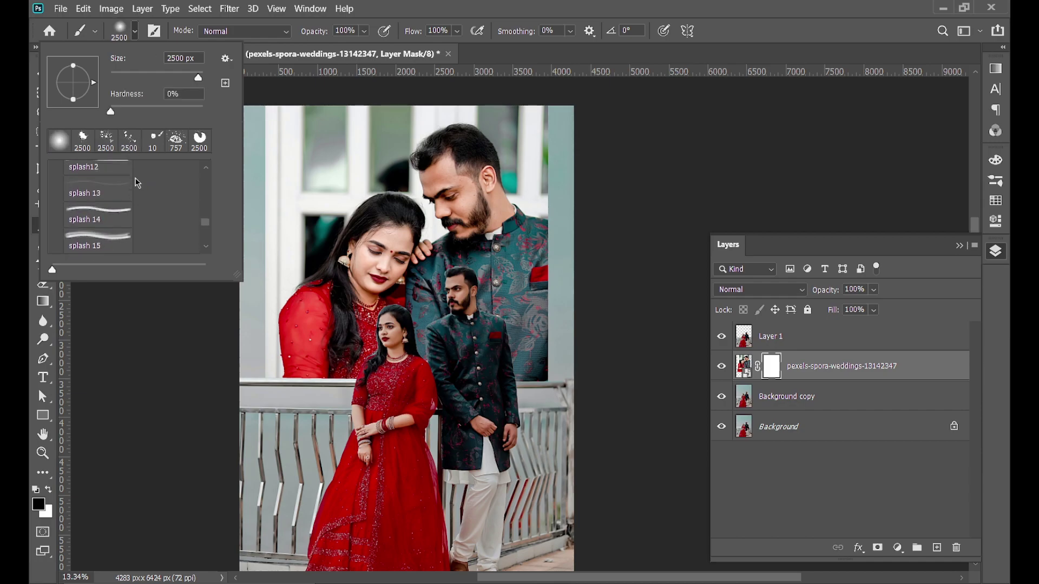
pyautogui.click(137, 31)
# Step: Paint black on the layer mask around the close-up photo's edges to fade them into the sky
pyautogui.moveTo(212, 359); pyautogui.dragTo(220, 414)
pyautogui.moveTo(345, 493)
pyautogui.mouseDown()
pyautogui.moveTo(596, 471)
pyautogui.moveTo(608, 242)
pyautogui.moveTo(630, 162)
pyautogui.moveTo(649, 196)
pyautogui.moveTo(672, 399)
pyautogui.mouseUp()
pyautogui.moveTo(608, 169); pyautogui.dragTo(620, 189)
pyautogui.moveTo(217, 234)
pyautogui.mouseDown()
pyautogui.moveTo(369, 148)
pyautogui.moveTo(566, 153)
pyautogui.mouseUp()
pyautogui.moveTo(174, 350); pyautogui.dragTo(193, 450)
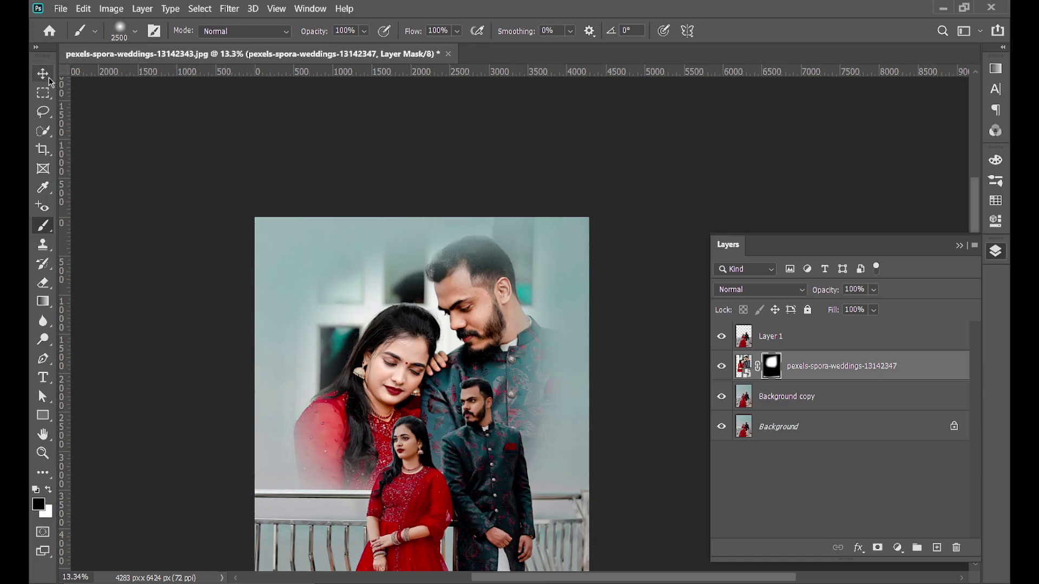
# Step: Move the masked close-up photo slightly down behind the standing couple, keeping its layer selected
pyautogui.click(44, 74)
pyautogui.moveTo(426, 360); pyautogui.dragTo(423, 370)
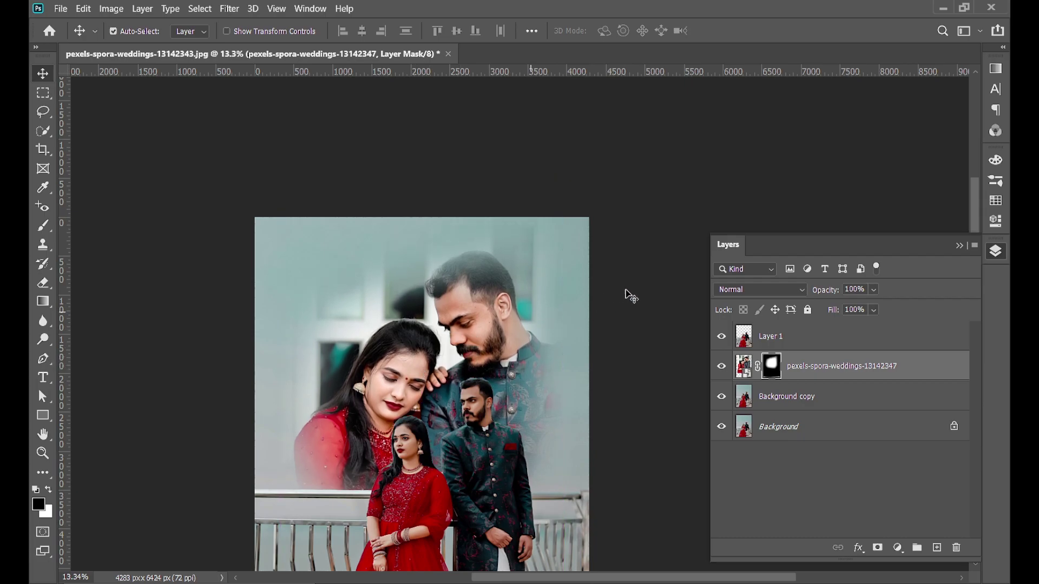
pyautogui.click(632, 289)
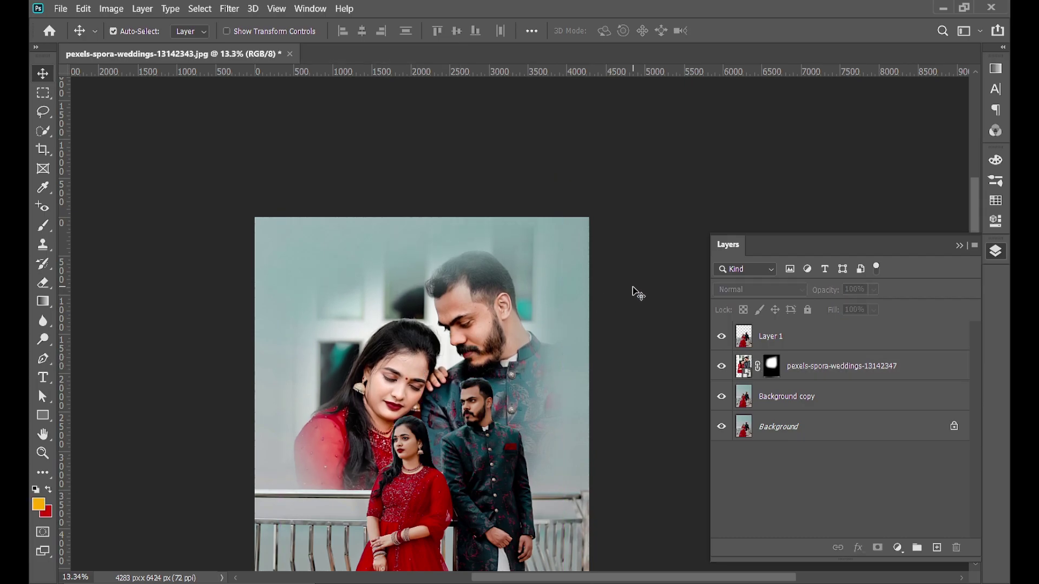
pyautogui.click(456, 369)
# Step: Try lowering the close-up photo layer's opacity to 55%, and restore it to 100%
pyautogui.keyDown('ctrl'); pyautogui.keyDown('alt'); pyautogui.click(678, 306); pyautogui.keyUp('alt'); pyautogui.keyUp('ctrl')
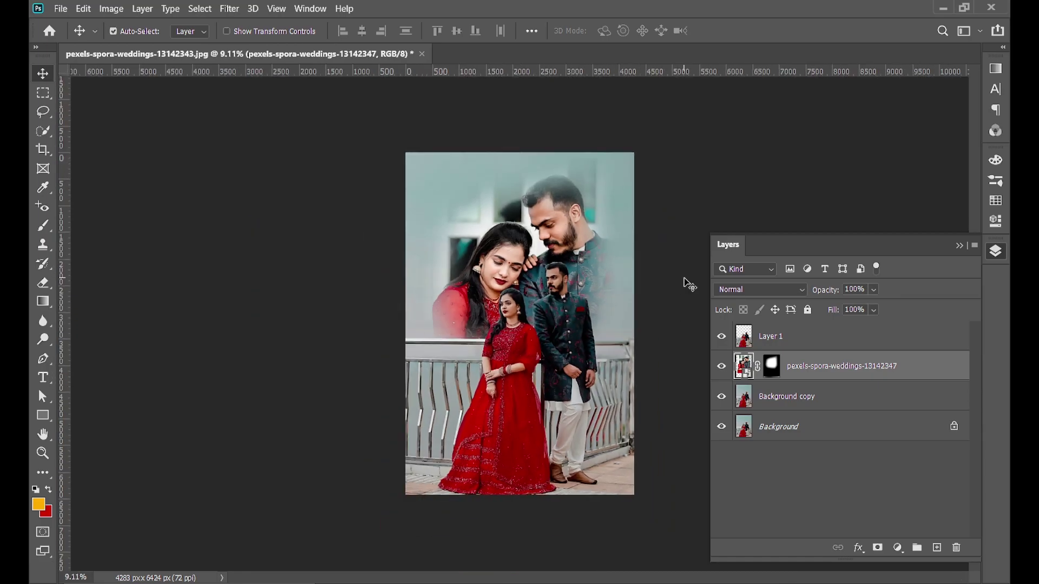
pyautogui.keyDown('ctrl'); pyautogui.click(652, 281); pyautogui.keyUp('ctrl')
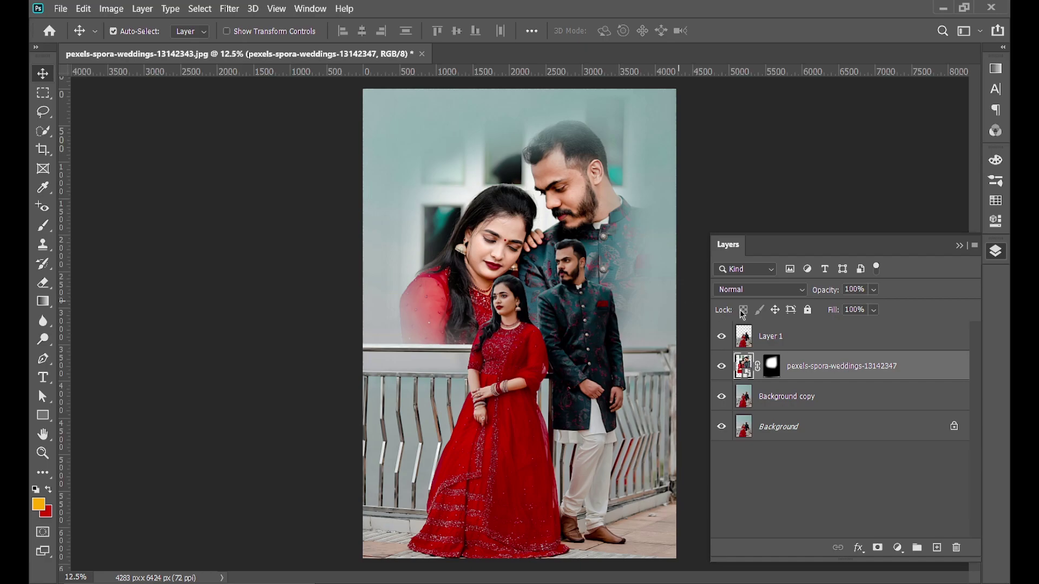
pyautogui.click(872, 292)
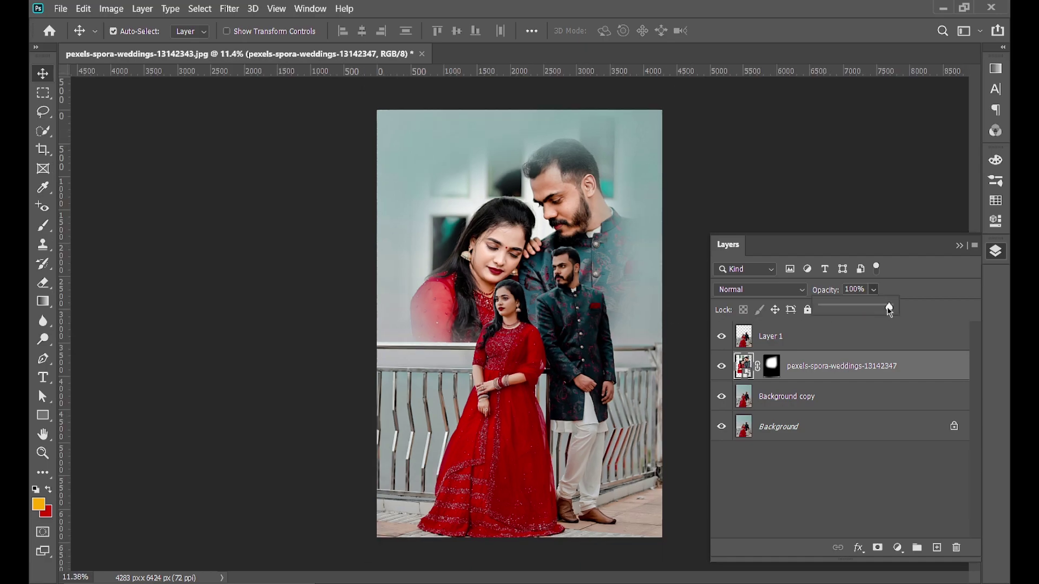
pyautogui.moveTo(888, 310); pyautogui.dragTo(878, 314)
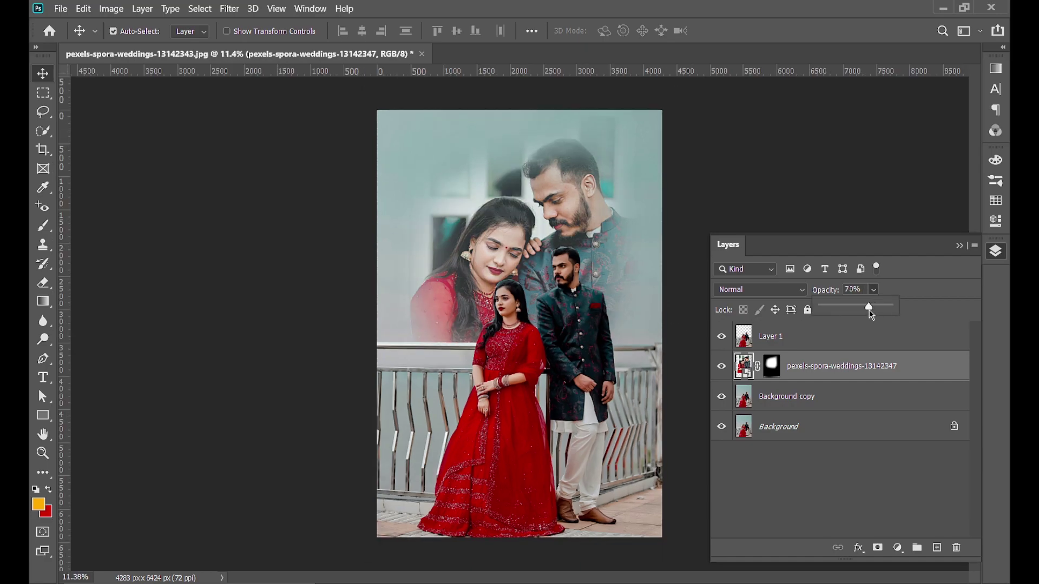
pyautogui.moveTo(862, 311); pyautogui.dragTo(857, 310)
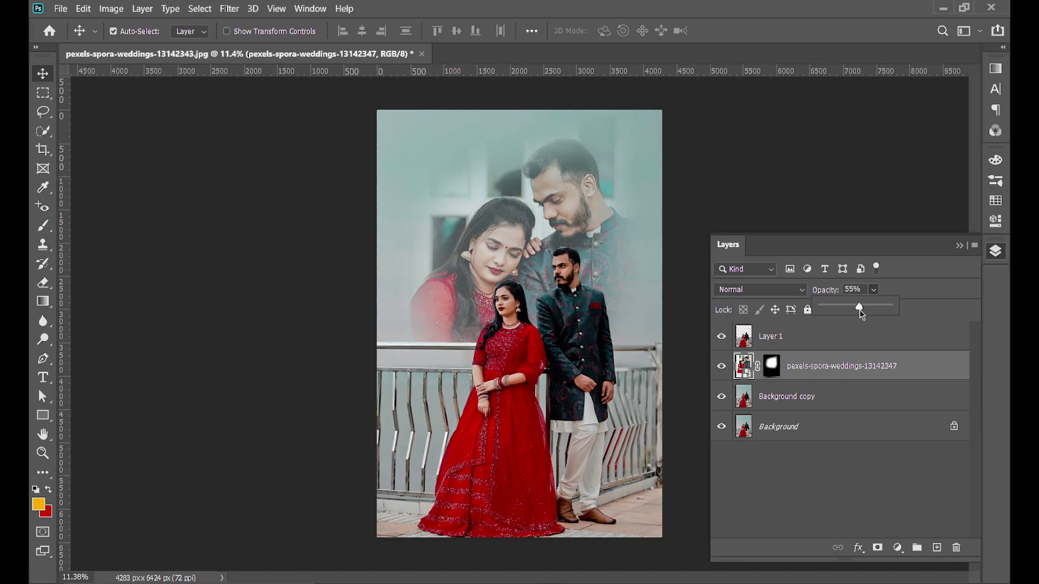
pyautogui.moveTo(862, 315); pyautogui.dragTo(909, 322)
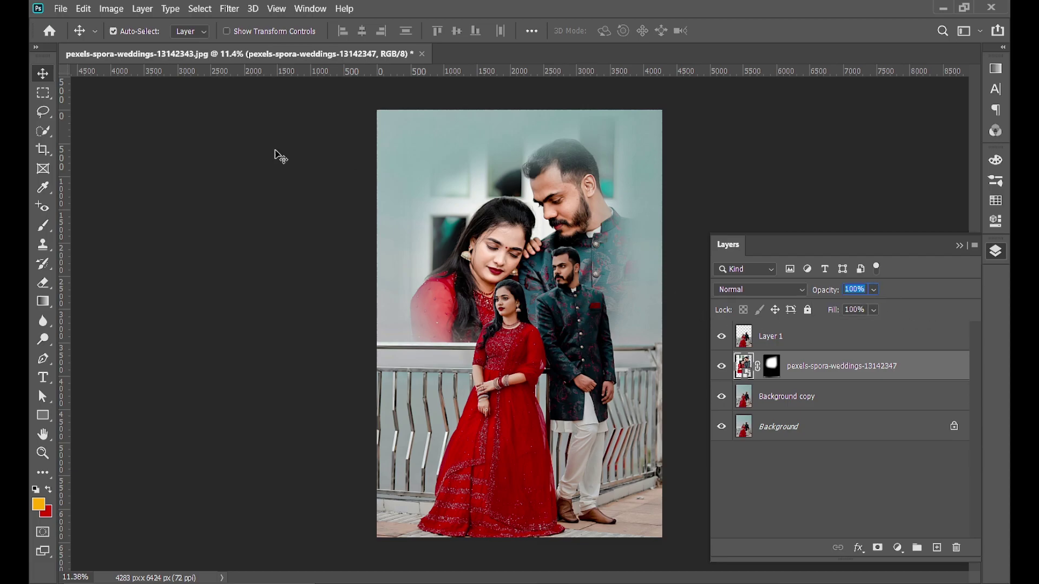
# Step: Choose the 2500 px splatter brush 2 from the Spray Paint Photoshop Brushes 1 set
pyautogui.press('b')
pyautogui.click(135, 32)
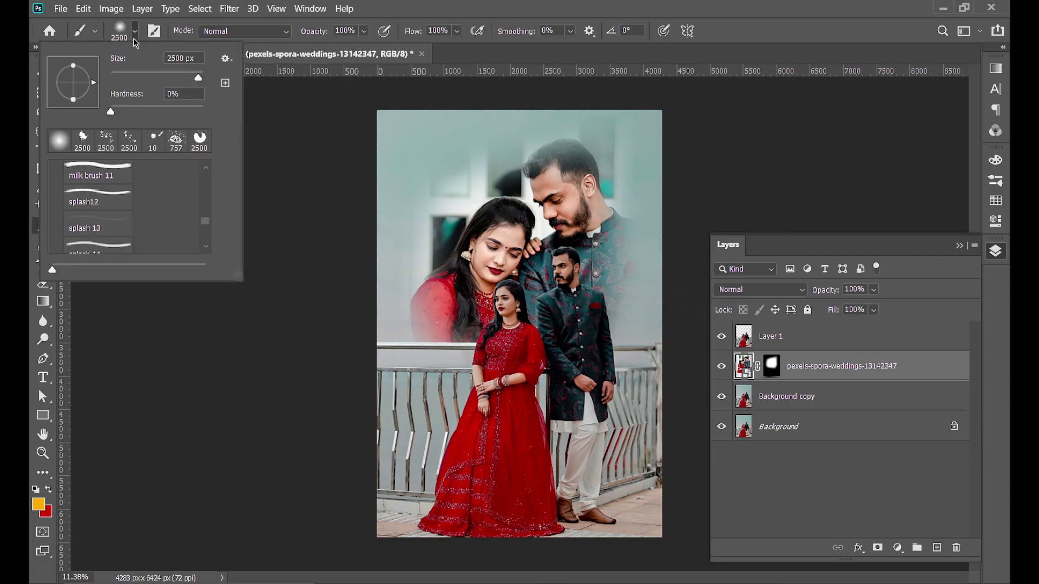
pyautogui.scroll(-4, 162, 227)
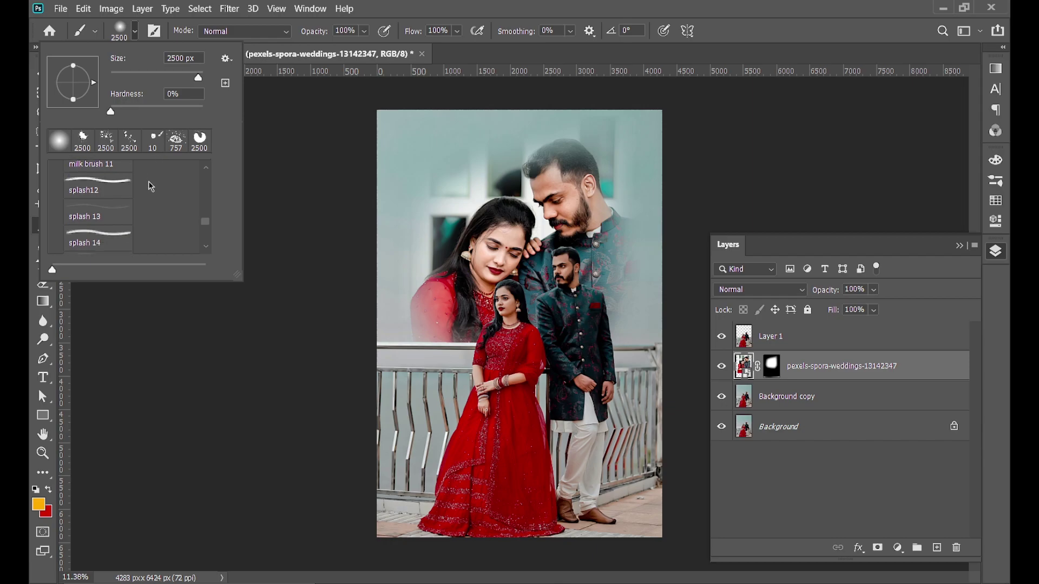
pyautogui.scroll(-4, 162, 228)
pyautogui.scroll(4, 164, 223)
pyautogui.click(82, 141)
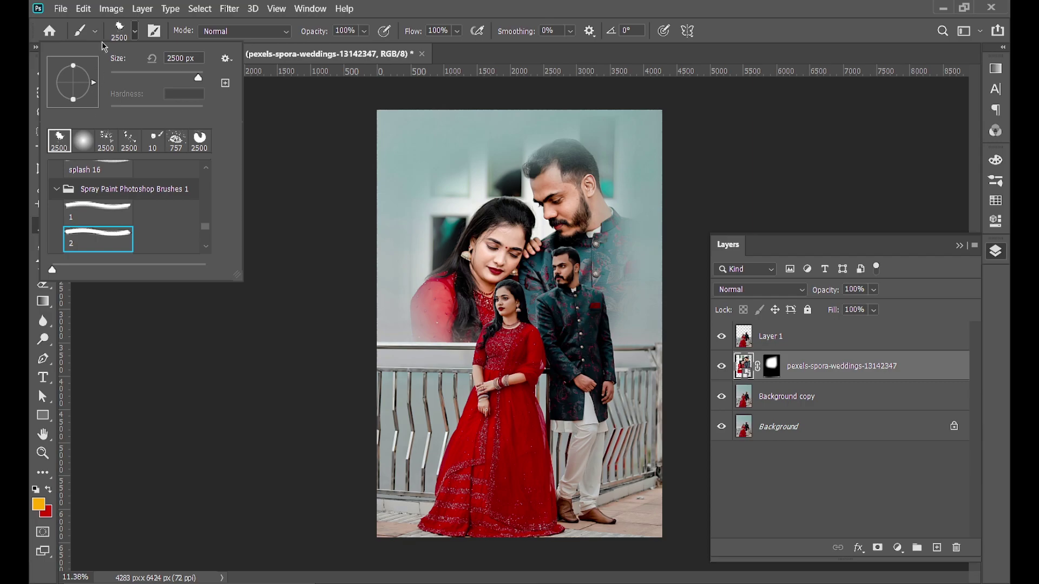
pyautogui.click(135, 34)
pyautogui.click(136, 34)
pyautogui.click(136, 34)
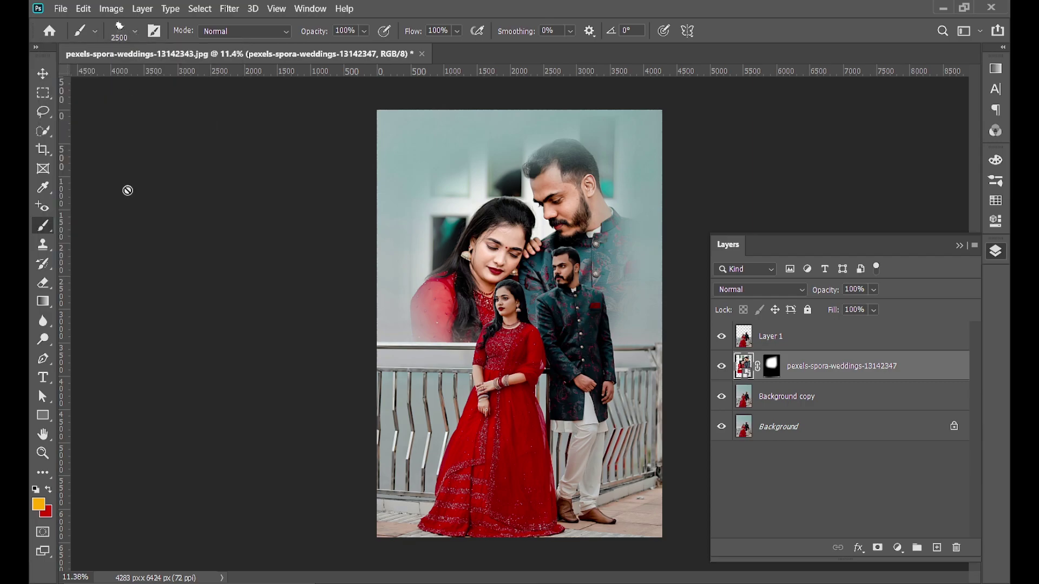
# Step: Erase the close-up photo's outer edges on its layer mask with black splatter strokes around the couple
pyautogui.click(768, 368)
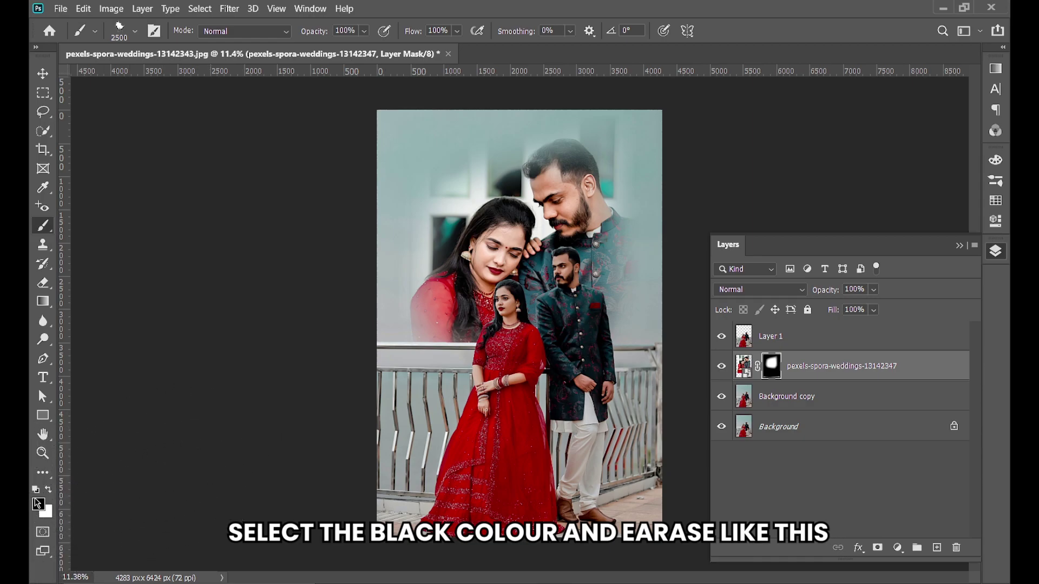
pyautogui.keyDown('ctrl'); pyautogui.click(664, 223); pyautogui.keyUp('ctrl')
pyautogui.keyDown('ctrl'); pyautogui.click(634, 243); pyautogui.keyUp('ctrl')
pyautogui.moveTo(634, 243); pyautogui.dragTo(358, 323)
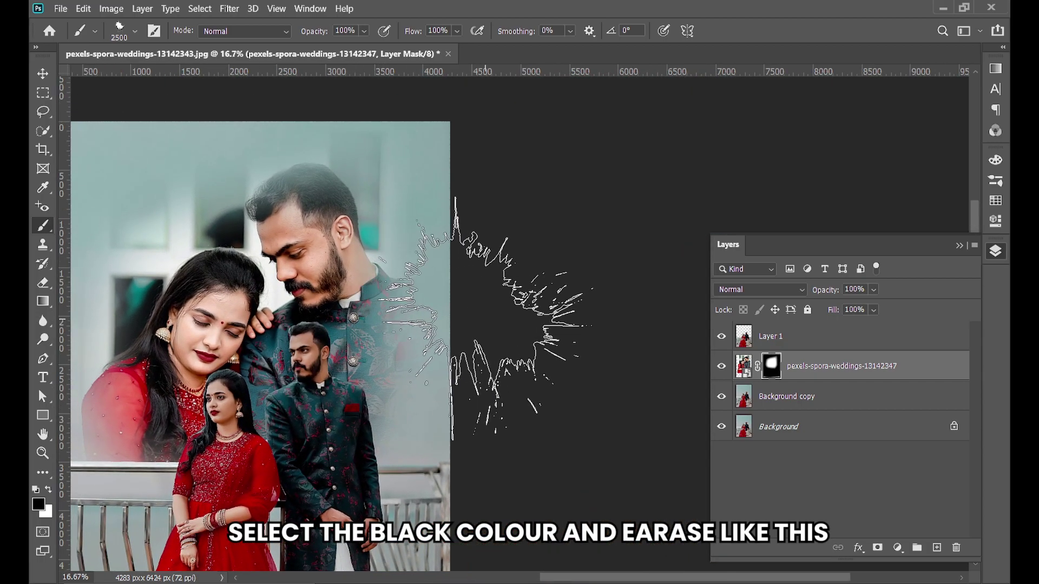
pyautogui.moveTo(403, 128)
pyautogui.mouseDown()
pyautogui.moveTo(498, 239)
pyautogui.moveTo(255, 203)
pyautogui.mouseUp()
pyautogui.click(195, 318)
pyautogui.moveTo(244, 281); pyautogui.dragTo(387, 165)
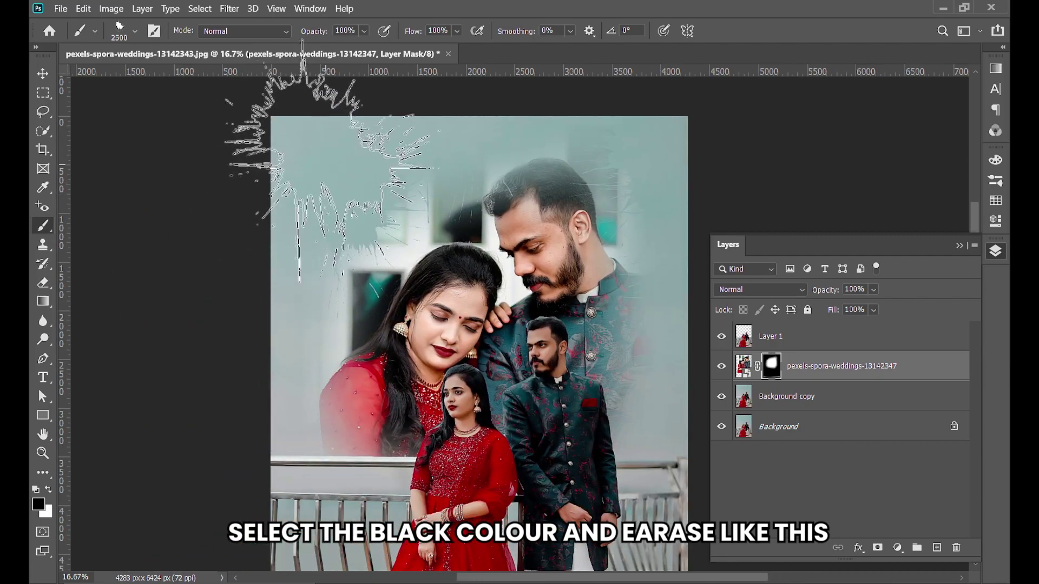
pyautogui.click(238, 422)
pyautogui.click(355, 514)
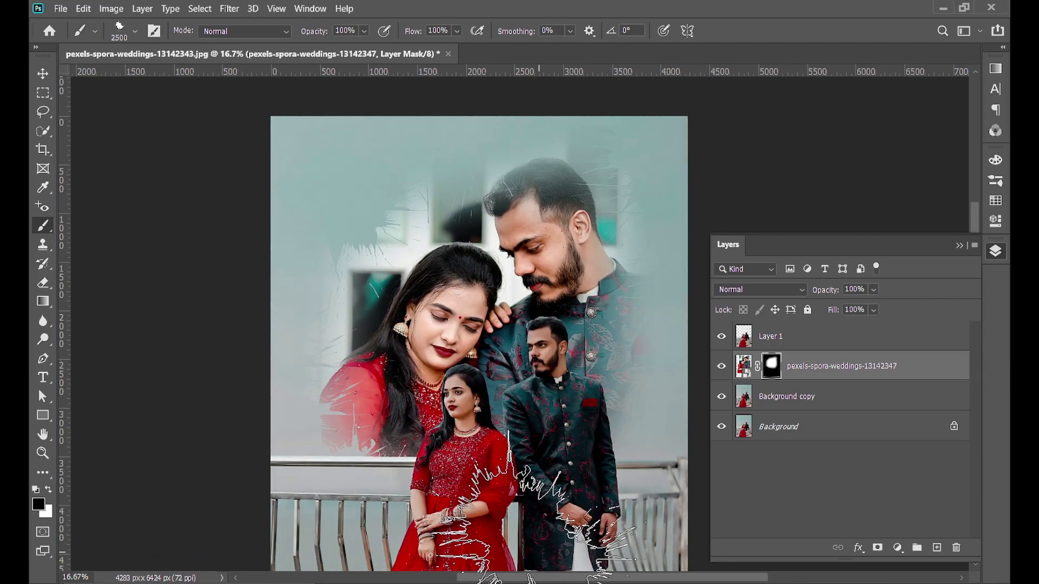
pyautogui.moveTo(711, 546); pyautogui.dragTo(712, 546)
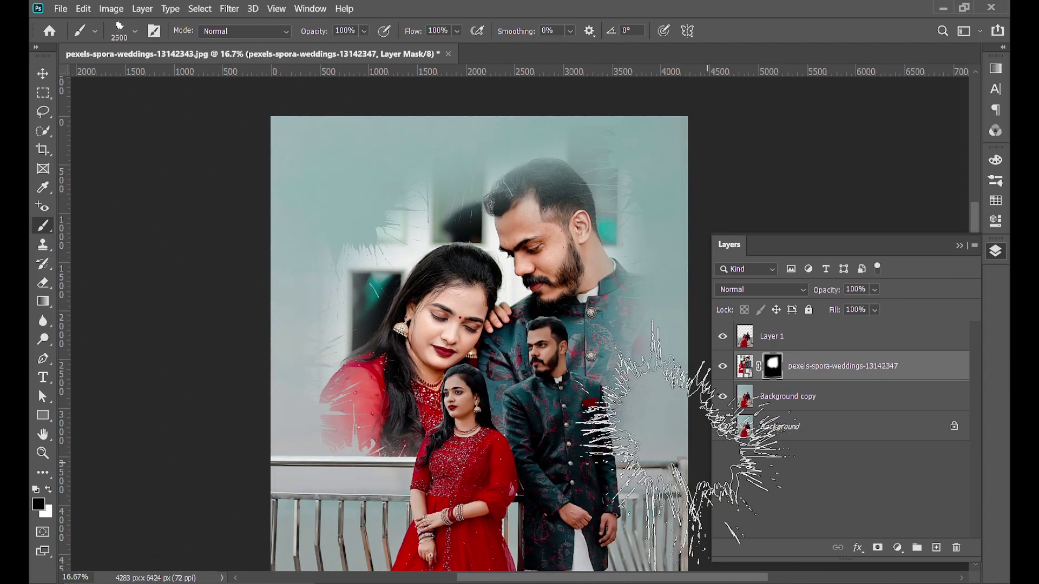
pyautogui.click(43, 76)
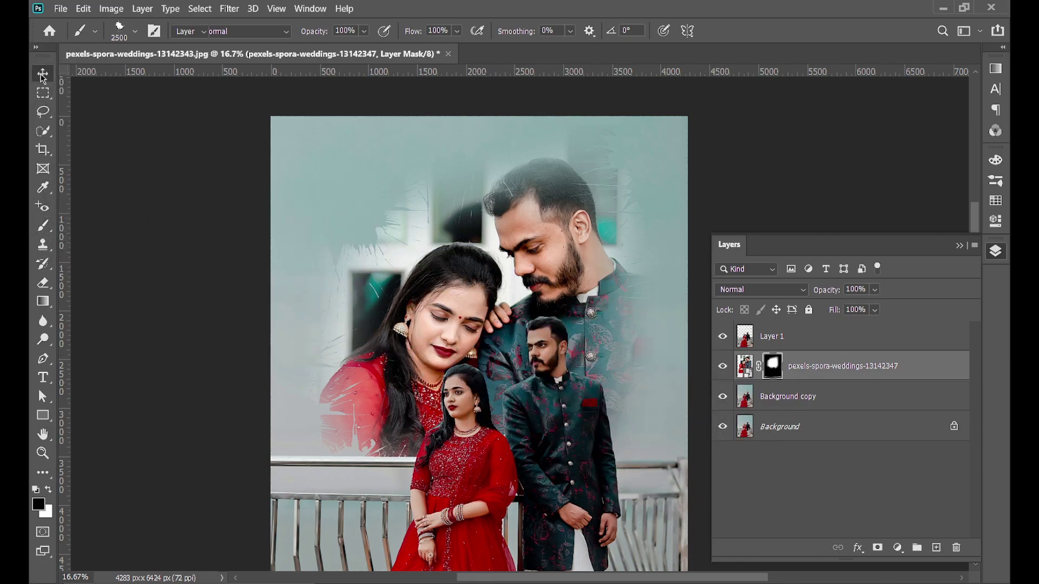
# Step: Lower the close-up photo layer's opacity to 60%, leaving no layer selected
pyautogui.keyDown('ctrl'); pyautogui.click(112, 252); pyautogui.keyUp('ctrl')
pyautogui.scroll(-2, 113, 252)
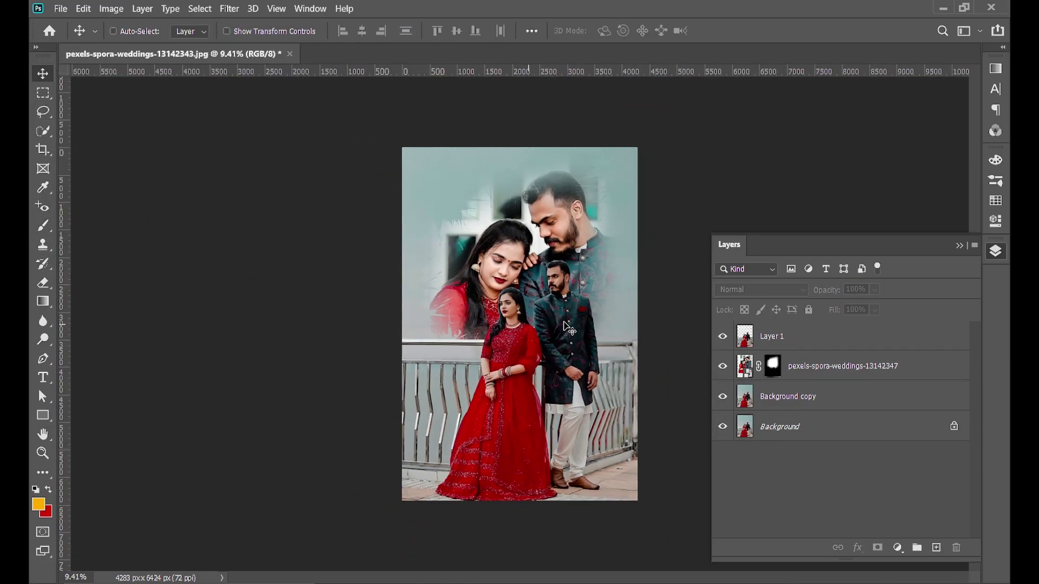
pyautogui.keyDown('ctrl'); pyautogui.click(653, 256); pyautogui.keyUp('ctrl')
pyautogui.keyDown('ctrl'); pyautogui.click(652, 256); pyautogui.keyUp('ctrl')
pyautogui.moveTo(587, 264); pyautogui.dragTo(484, 302)
pyautogui.click(861, 366)
pyautogui.click(876, 290)
pyautogui.moveTo(884, 310); pyautogui.dragTo(866, 309)
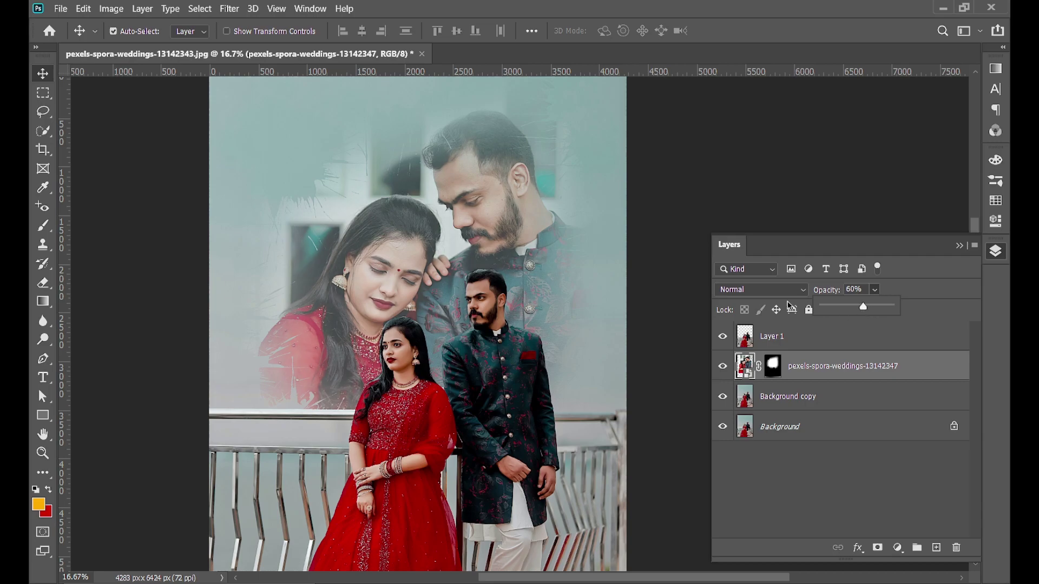
pyautogui.click(660, 243)
# Step: Examine the cutout edge around the standing man's hair for leftover background fringe
pyautogui.keyDown('ctrl'); pyautogui.click(485, 273); pyautogui.keyUp('ctrl')
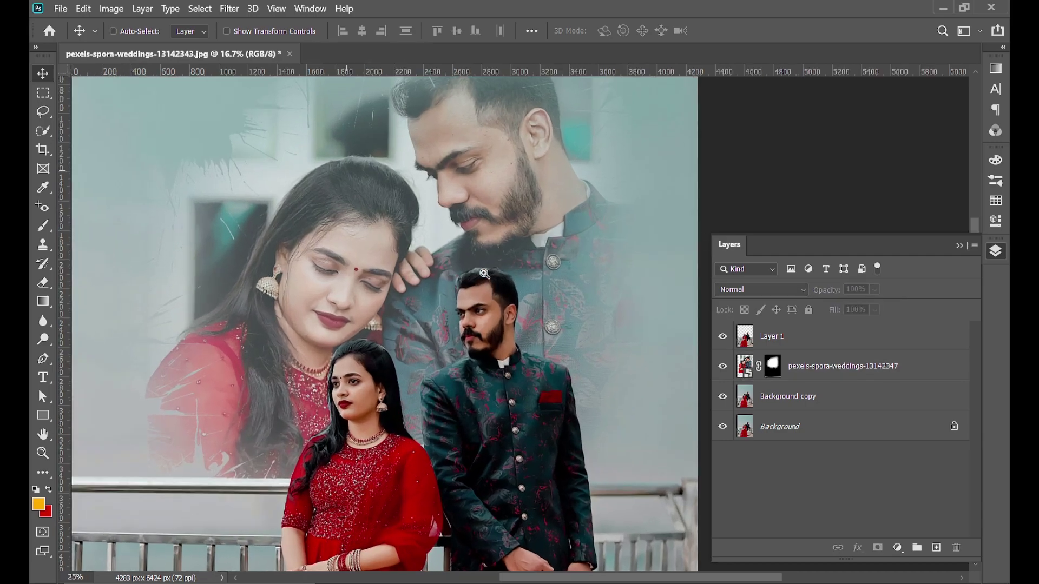
pyautogui.keyDown('ctrl'); pyautogui.click(485, 274); pyautogui.keyUp('ctrl')
pyautogui.keyDown('ctrl'); pyautogui.click(484, 274); pyautogui.keyUp('ctrl')
pyautogui.keyDown('ctrl'); pyautogui.click(483, 274); pyautogui.keyUp('ctrl')
pyautogui.keyDown('ctrl'); pyautogui.click(483, 274); pyautogui.keyUp('ctrl')
pyautogui.keyDown('ctrl'); pyautogui.click(483, 274); pyautogui.keyUp('ctrl')
pyautogui.keyDown('ctrl'); pyautogui.click(484, 274); pyautogui.keyUp('ctrl')
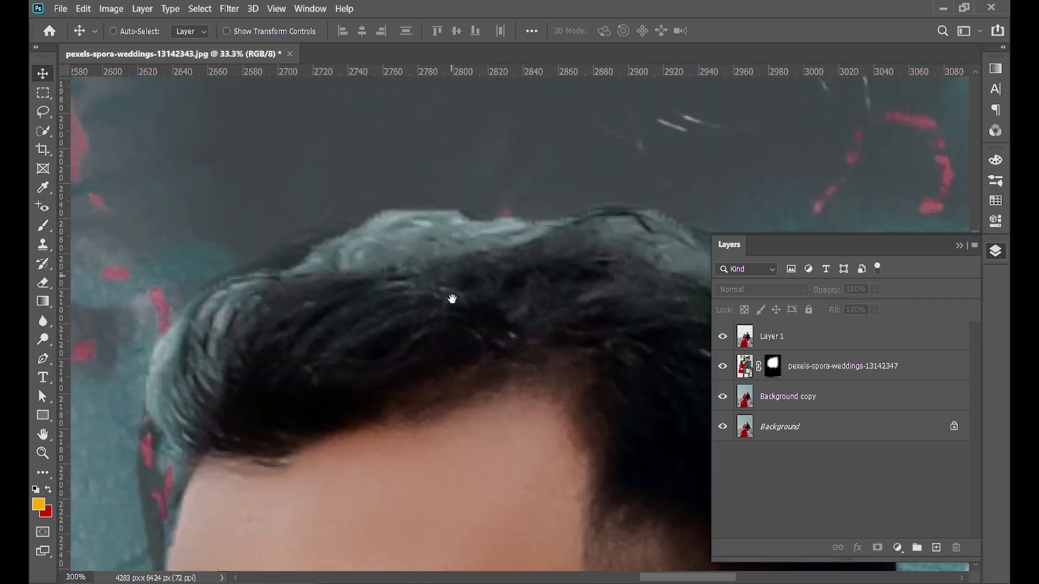
pyautogui.moveTo(452, 292); pyautogui.dragTo(456, 323)
# Step: Add a white layer mask to Layer 1, with the soft 114 px brush active
pyautogui.click(814, 398)
pyautogui.press('b')
pyautogui.hotkey('ctrl', '0')
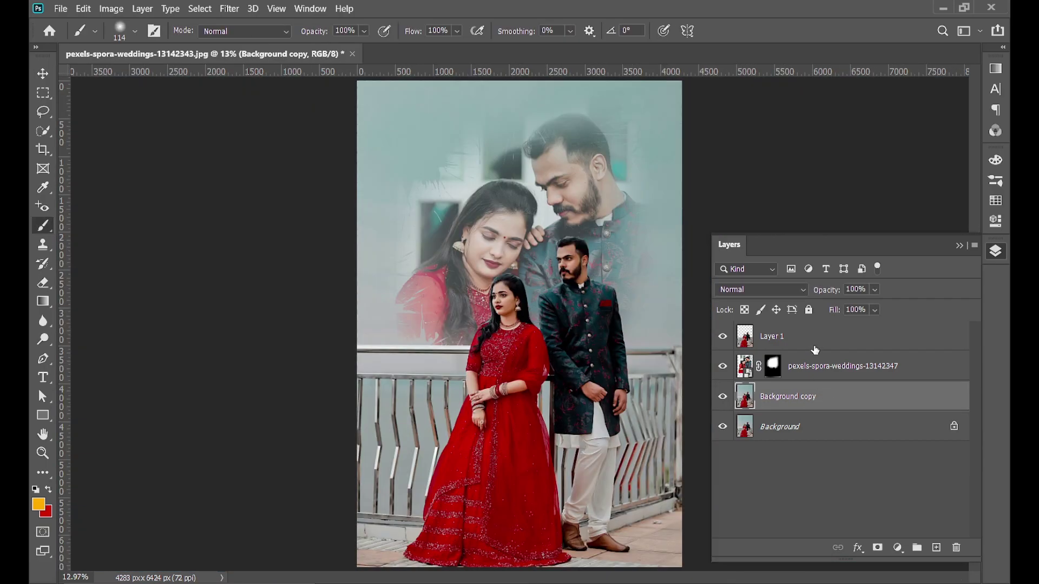
pyautogui.click(808, 343)
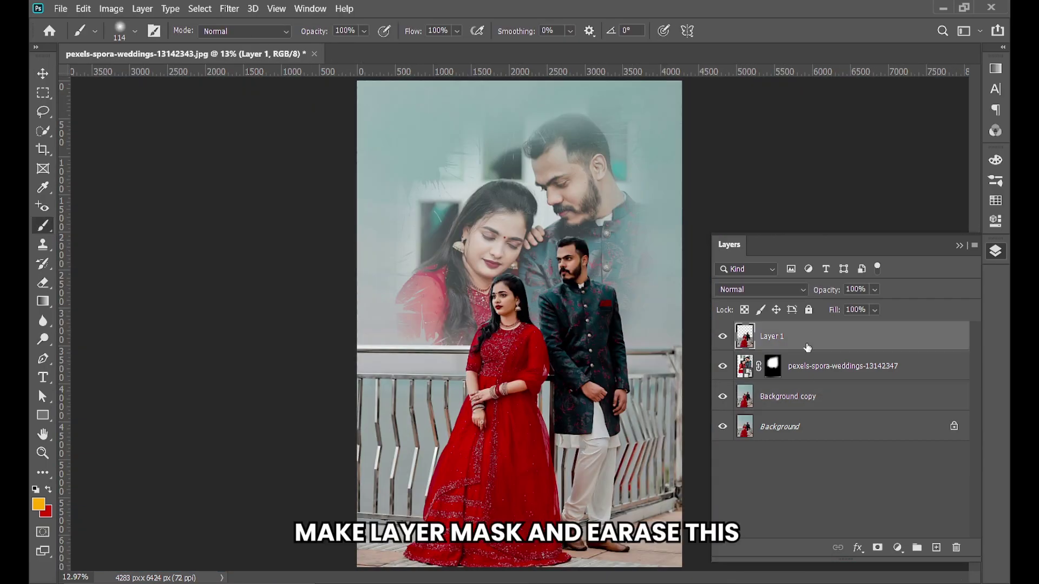
pyautogui.click(877, 548)
# Step: Erase the pale fringe around the standing man's hair by painting black on Layer 1's mask
pyautogui.keyDown('ctrl'); pyautogui.click(567, 262); pyautogui.keyUp('ctrl')
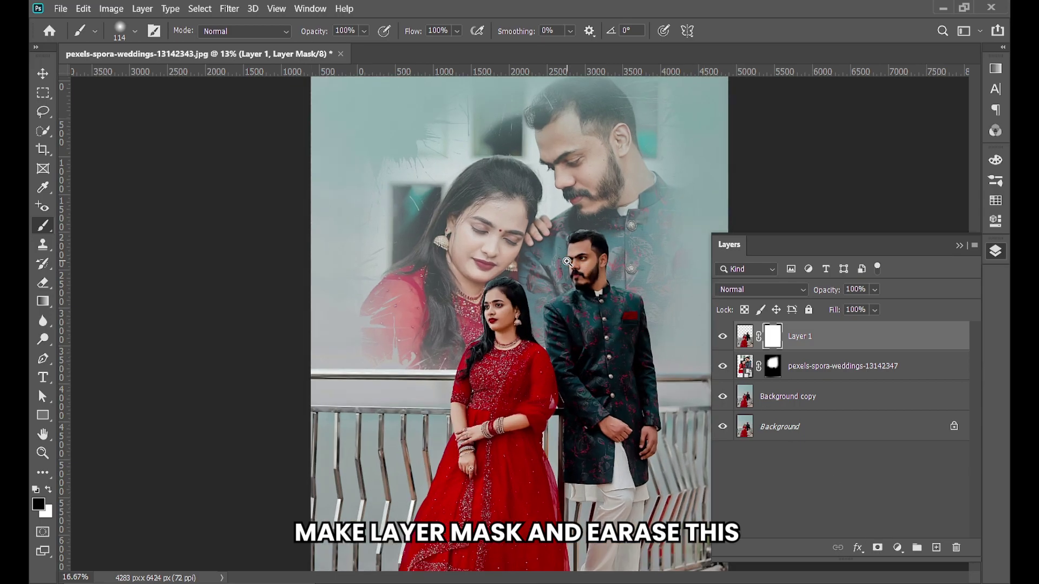
pyautogui.keyDown('ctrl'); pyautogui.click(566, 262); pyautogui.keyUp('ctrl')
pyautogui.keyDown('ctrl'); pyautogui.click(566, 262); pyautogui.keyUp('ctrl')
pyautogui.moveTo(606, 203)
pyautogui.mouseDown()
pyautogui.moveTo(483, 283)
pyautogui.moveTo(475, 323)
pyautogui.mouseUp()
pyautogui.keyDown('ctrl'); pyautogui.click(483, 283); pyautogui.keyUp('ctrl')
pyautogui.keyDown('ctrl'); pyautogui.click(483, 284); pyautogui.keyUp('ctrl')
pyautogui.keyDown('ctrl'); pyautogui.click(470, 284); pyautogui.keyUp('ctrl')
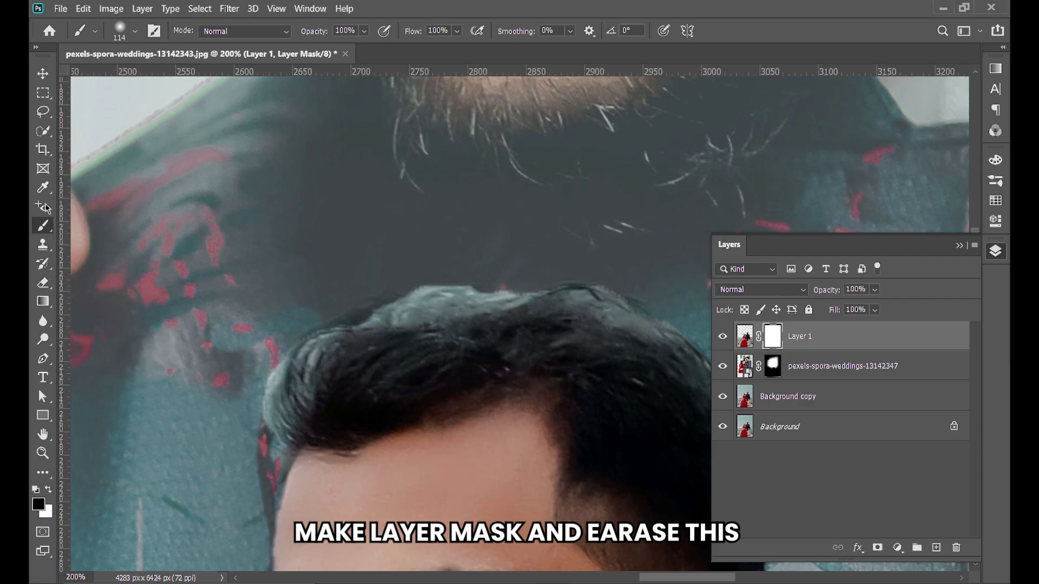
pyautogui.click(40, 70)
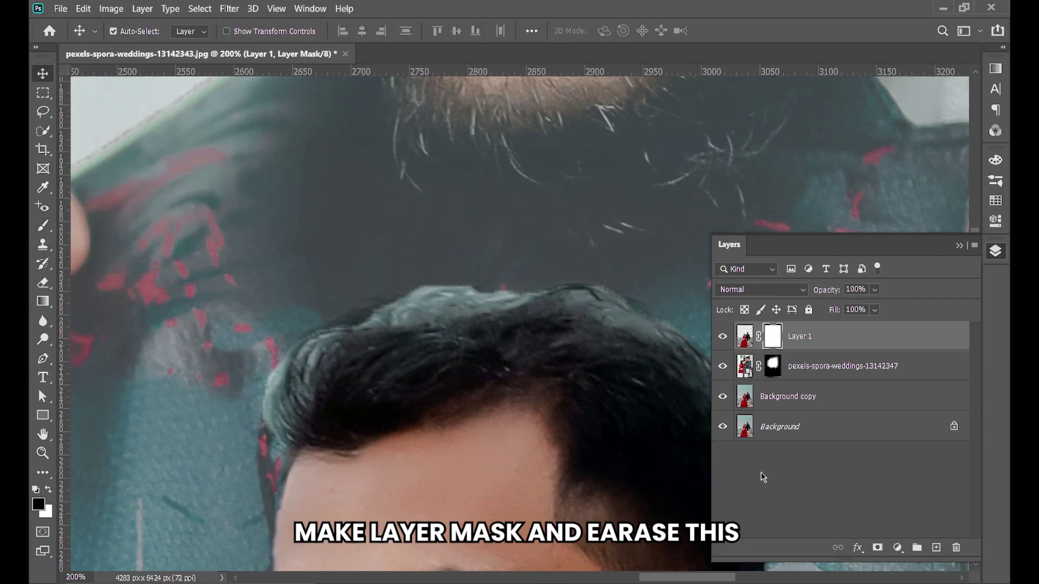
pyautogui.click(44, 229)
pyautogui.moveTo(383, 287)
pyautogui.mouseDown()
pyautogui.moveTo(443, 265)
pyautogui.moveTo(640, 266)
pyautogui.mouseUp()
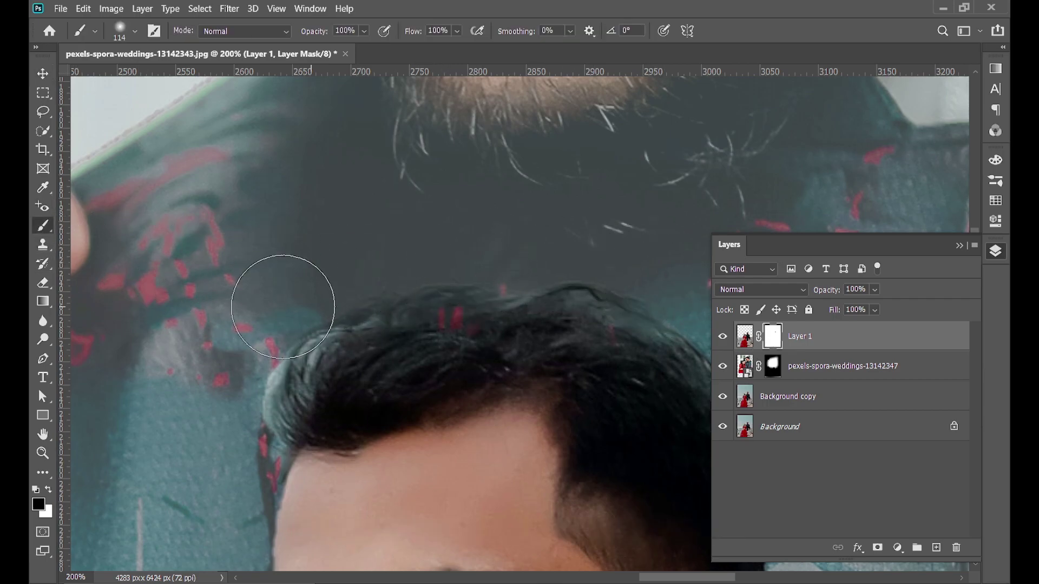
pyautogui.moveTo(285, 306)
pyautogui.mouseDown()
pyautogui.moveTo(234, 421)
pyautogui.moveTo(232, 458)
pyautogui.mouseUp()
# Step: Erase the pale fringe along the crown of the standing woman's hair on Layer 1's mask
pyautogui.scroll(-2, 340, 363)
pyautogui.moveTo(269, 355); pyautogui.dragTo(433, 92)
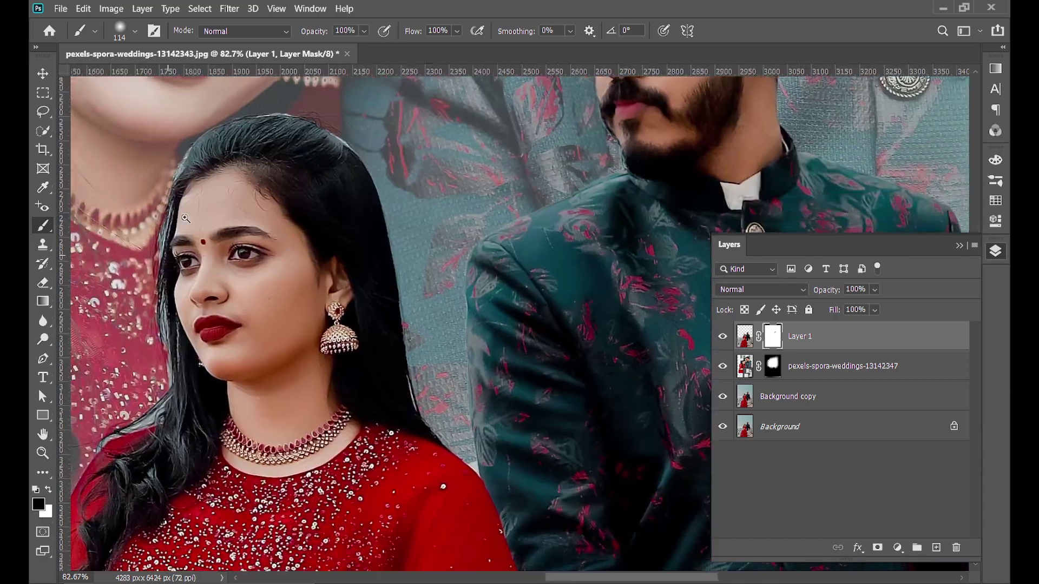
pyautogui.scroll(3, 270, 306)
pyautogui.moveTo(238, 283); pyautogui.dragTo(300, 228)
pyautogui.scroll(-3, 379, 254)
pyautogui.moveTo(472, 167); pyautogui.dragTo(538, 141)
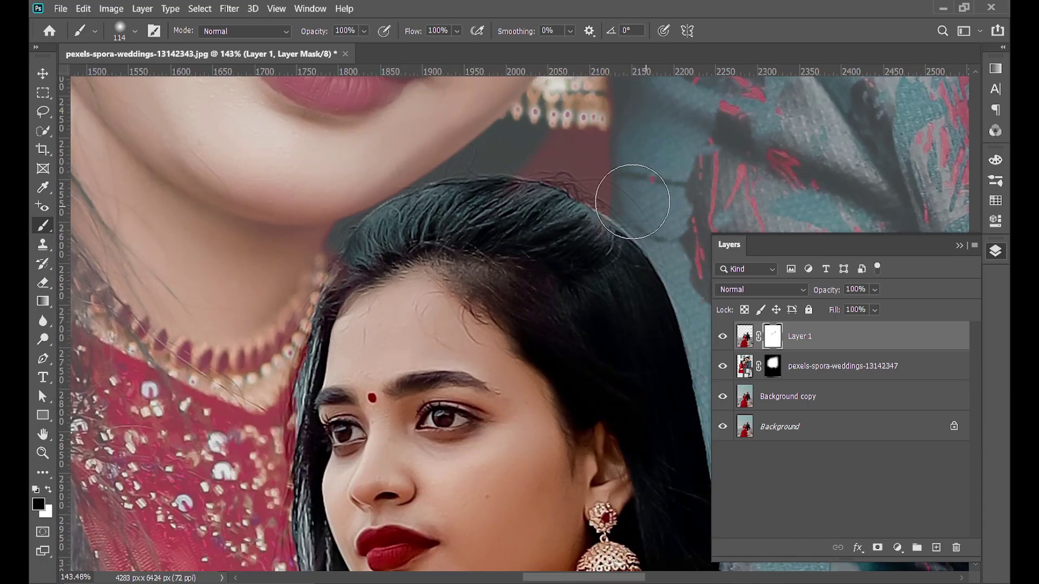
# Step: Clean the fringe along the side of the woman's hair down to her shoulder on Layer 1's mask, and deselect the layer
pyautogui.moveTo(272, 399); pyautogui.dragTo(301, 249)
pyautogui.moveTo(292, 414)
pyautogui.mouseDown()
pyautogui.moveTo(307, 487)
pyautogui.moveTo(303, 363)
pyautogui.mouseUp()
pyautogui.moveTo(254, 511); pyautogui.dragTo(282, 315)
pyautogui.moveTo(231, 383); pyautogui.dragTo(325, 339)
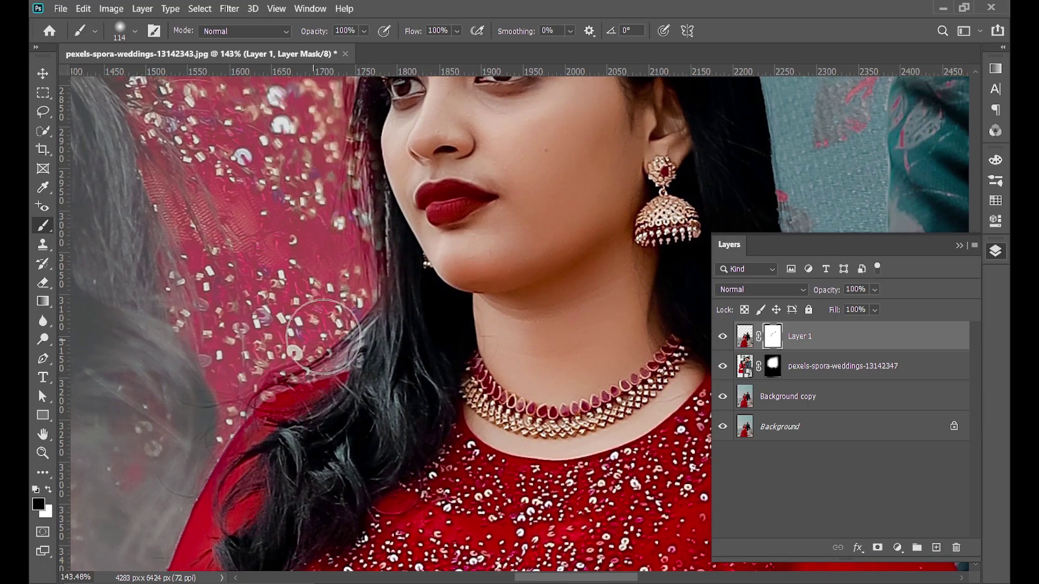
pyautogui.scroll(-8, 226, 297)
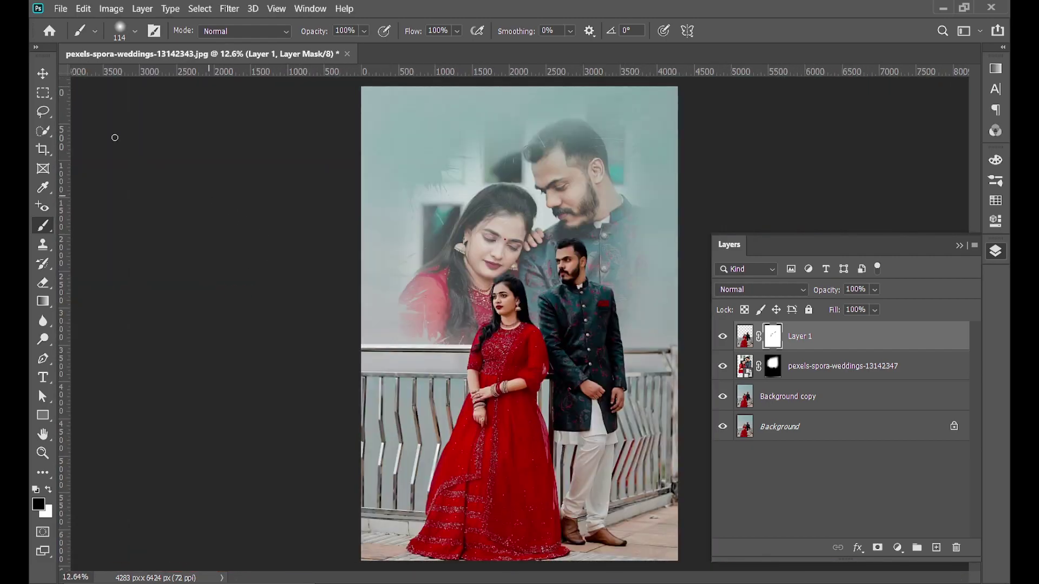
pyautogui.click(42, 73)
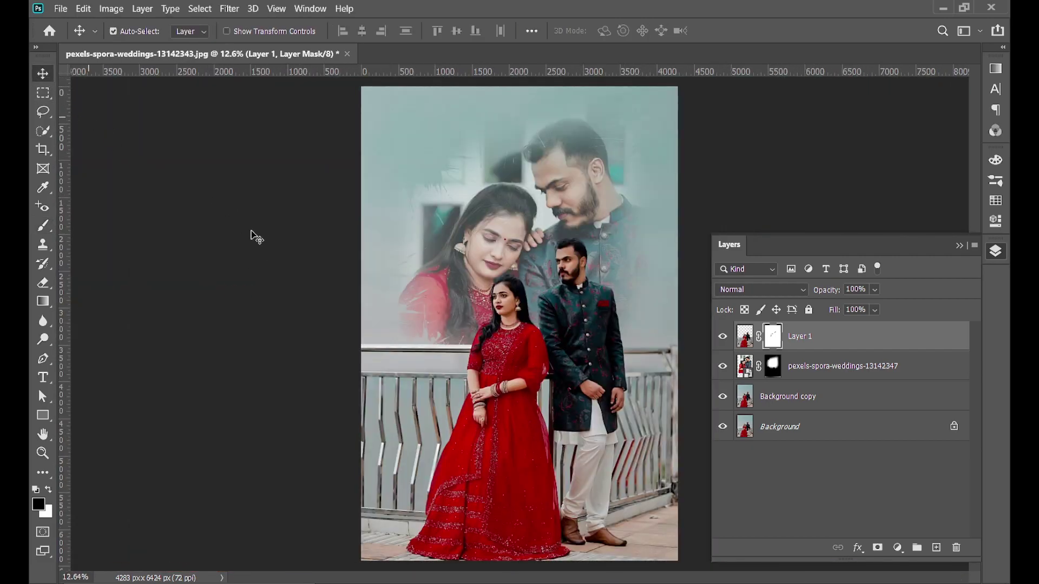
pyautogui.click(255, 234)
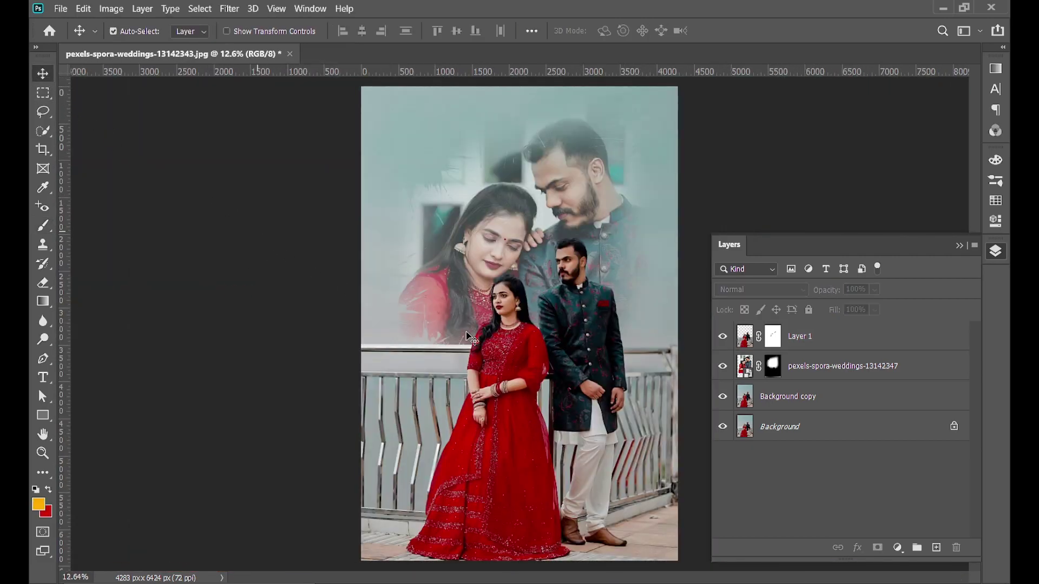
# Step: Merge Layer 1, the close-up photo layer and Background copy into one layer
pyautogui.click(825, 398)
pyautogui.keyDown('shift'); pyautogui.click(840, 336); pyautogui.keyUp('shift')
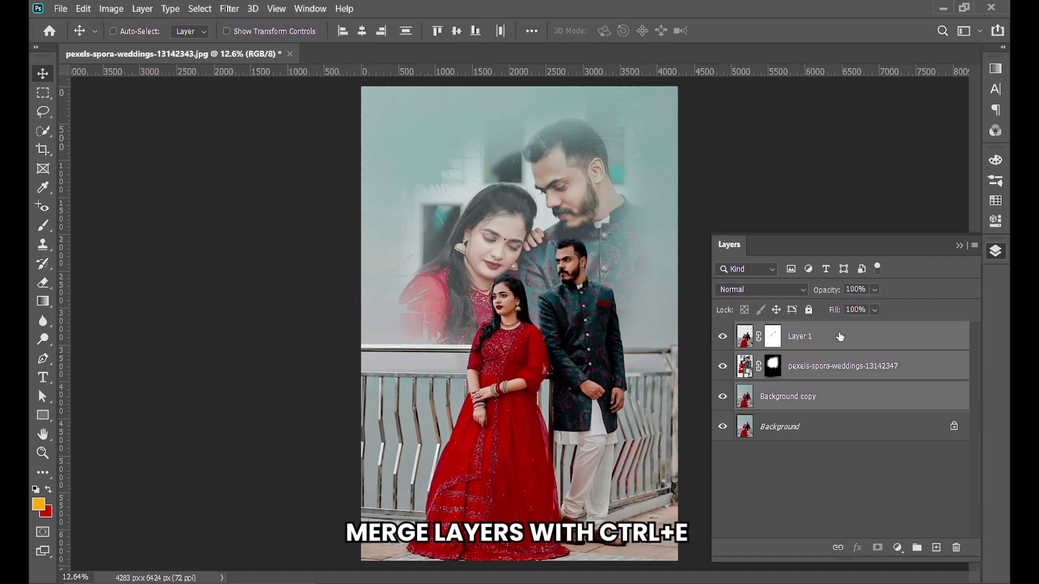
pyautogui.hotkey('ctrl', 'e')
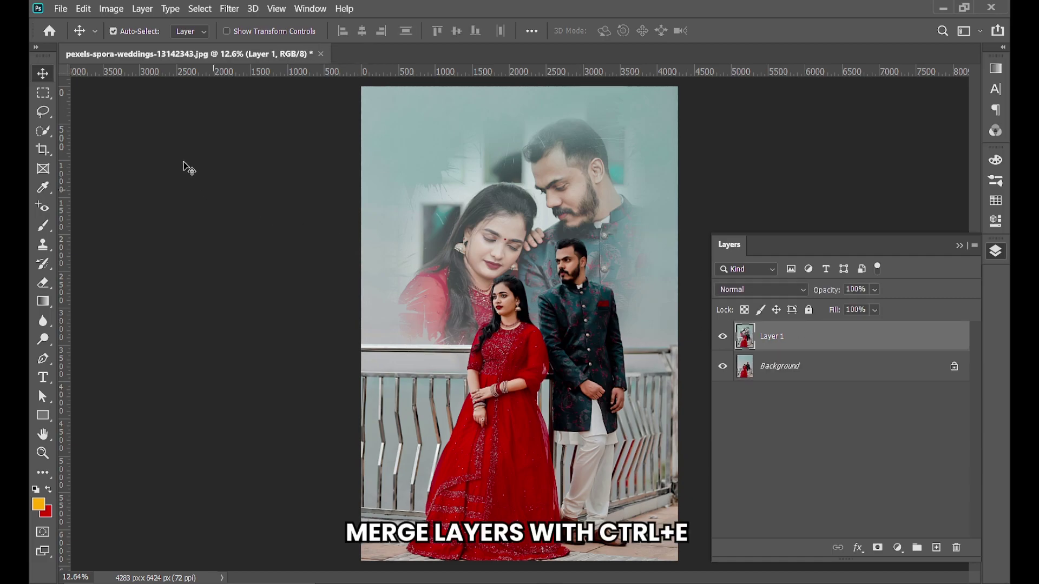
# Step: Open the Camera Raw Filter on the merged layer and set Temperature to +2, Contrast to +5 and Vibrance to +6
pyautogui.click(232, 9)
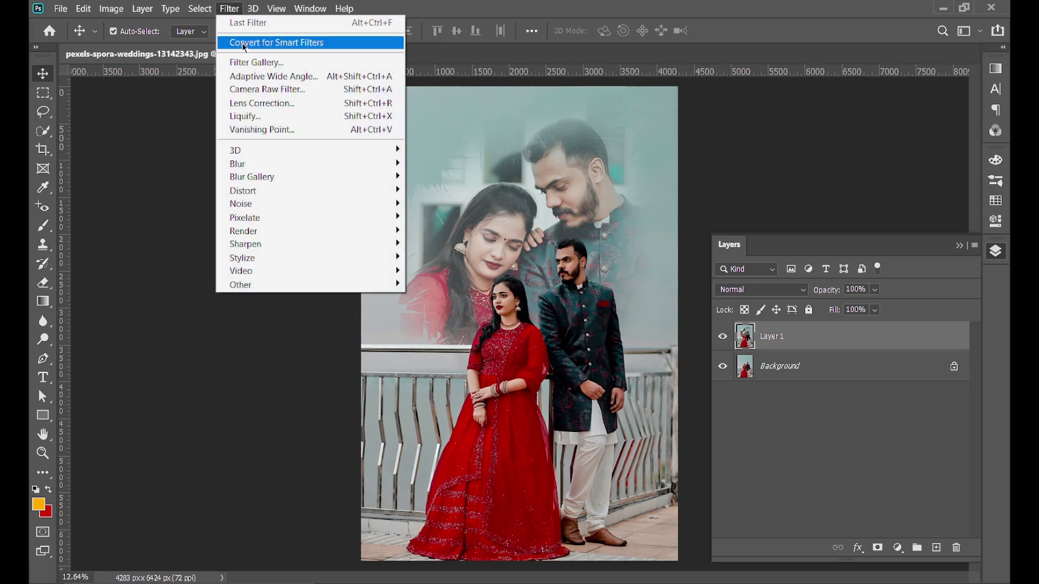
pyautogui.click(252, 90)
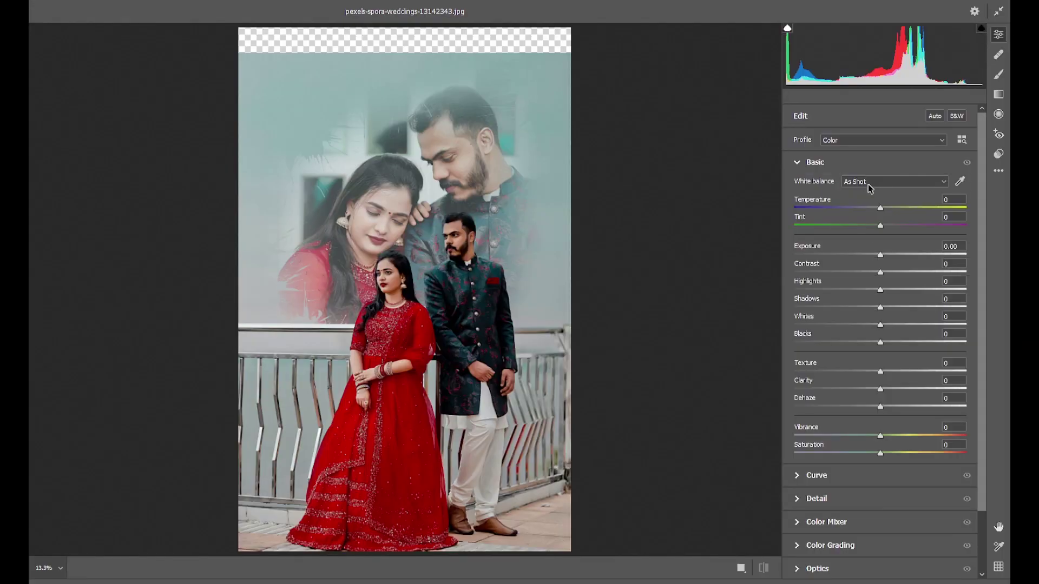
pyautogui.moveTo(881, 225)
pyautogui.mouseDown()
pyautogui.moveTo(896, 227)
pyautogui.moveTo(881, 230)
pyautogui.moveTo(884, 215)
pyautogui.mouseUp()
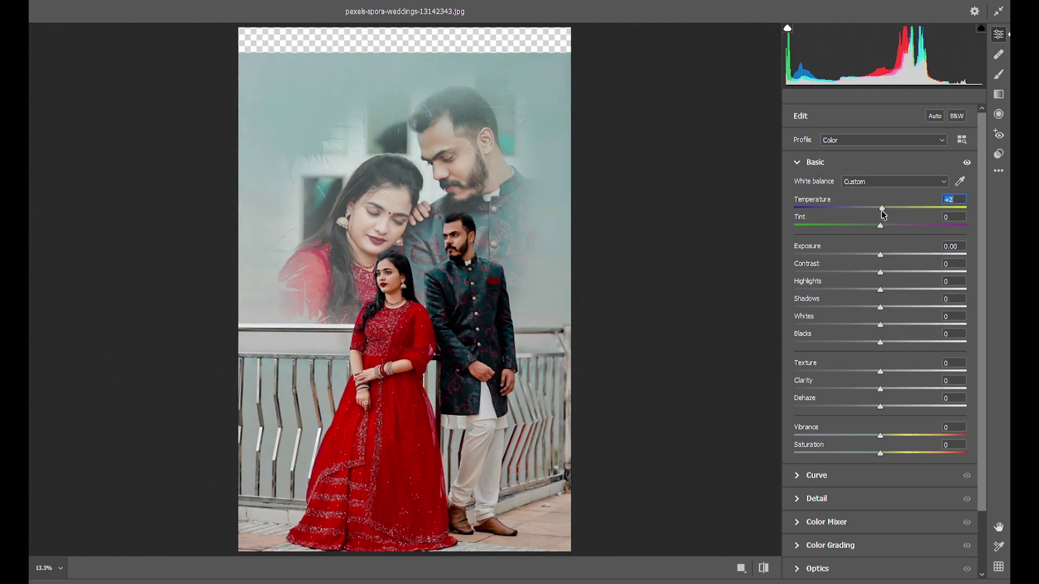
pyautogui.moveTo(881, 273); pyautogui.dragTo(885, 278)
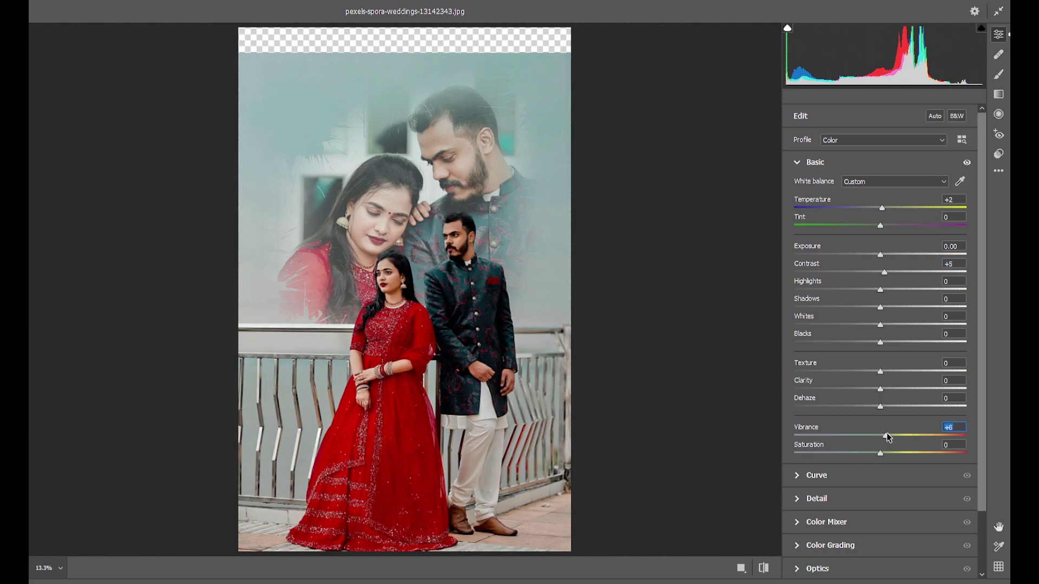
pyautogui.moveTo(883, 455); pyautogui.dragTo(881, 455)
# Step: Add slight sharpening and a vignetting of -7 in Camera Raw, and apply the filter
pyautogui.click(848, 501)
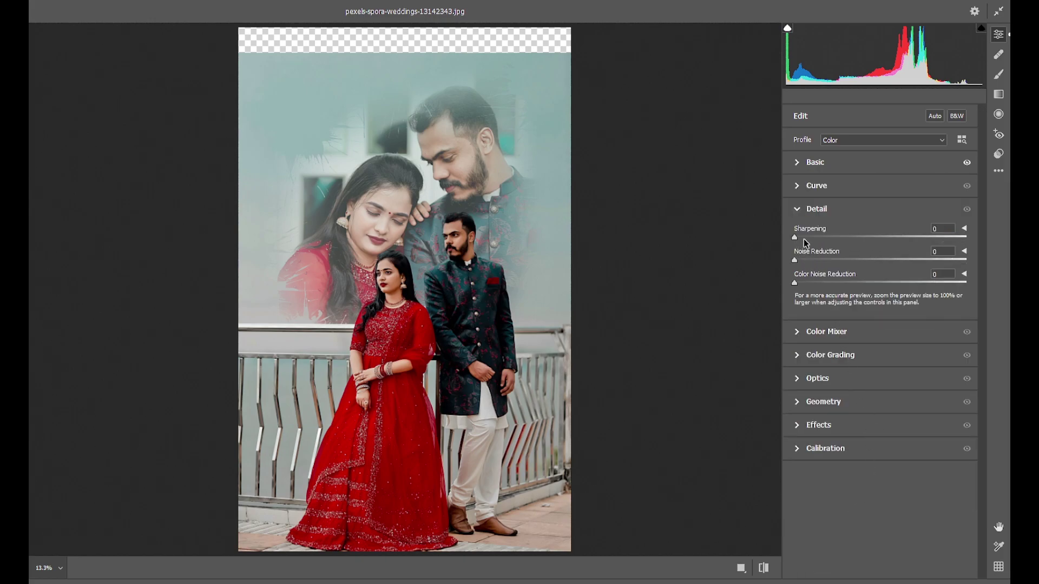
pyautogui.moveTo(794, 237); pyautogui.dragTo(805, 237)
pyautogui.click(798, 427)
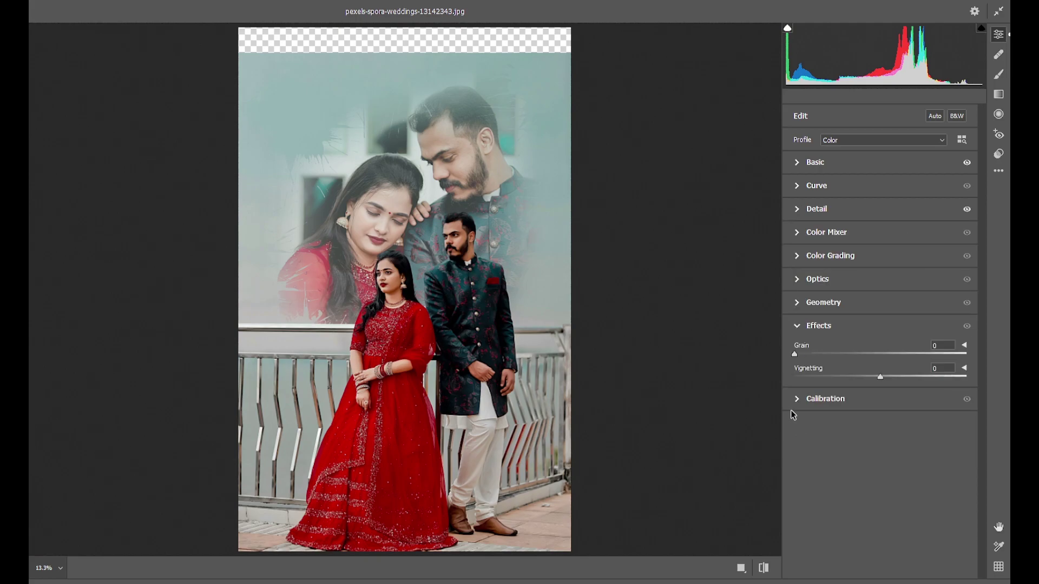
pyautogui.moveTo(880, 377); pyautogui.dragTo(877, 402)
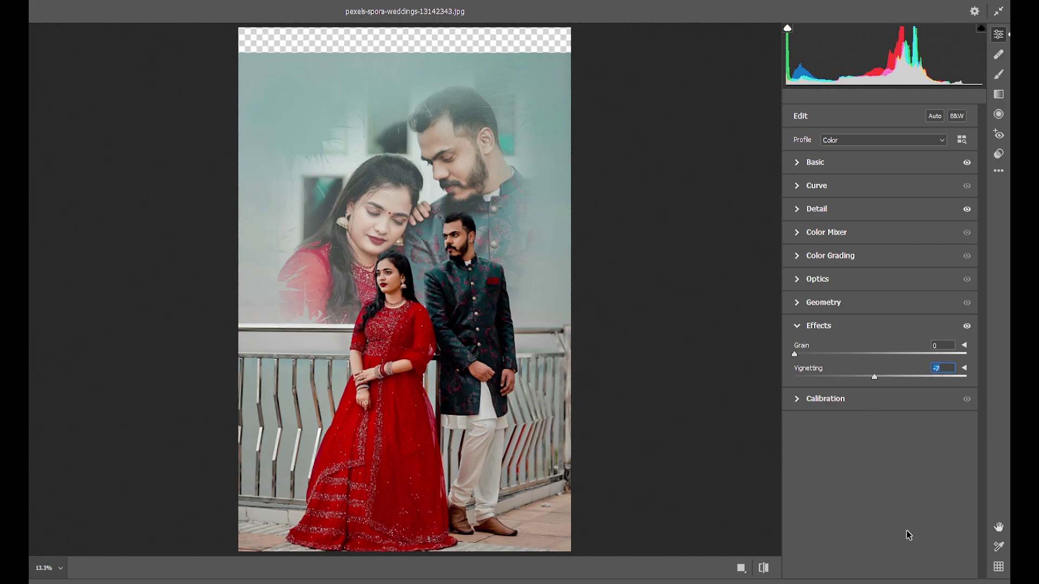
pyautogui.click(955, 583)
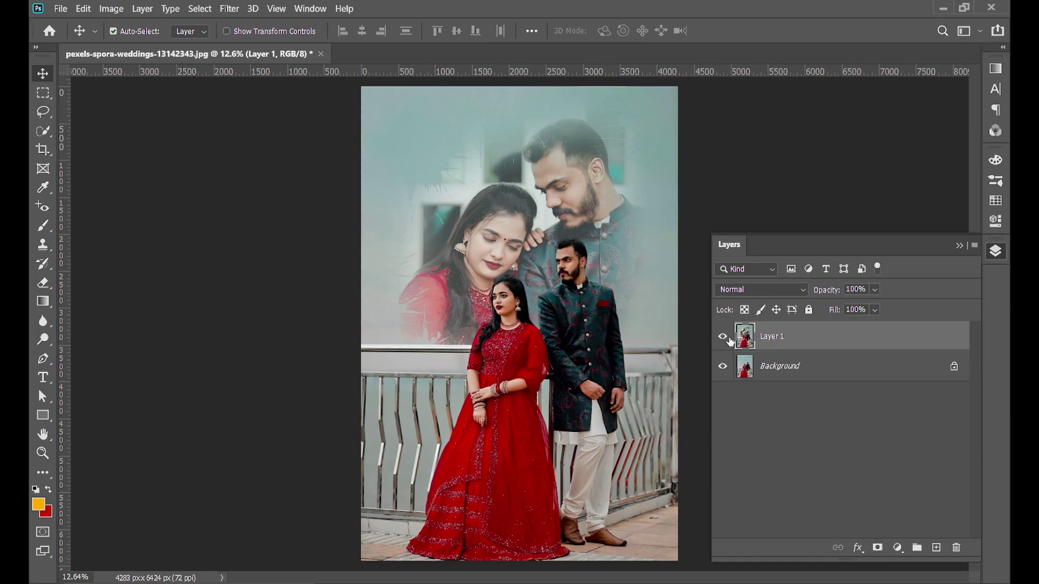
# Step: Compare the composite with the original photo by toggling the merged layer's visibility
pyautogui.click(729, 340)
pyautogui.click(729, 339)
pyautogui.click(730, 340)
pyautogui.click(729, 339)
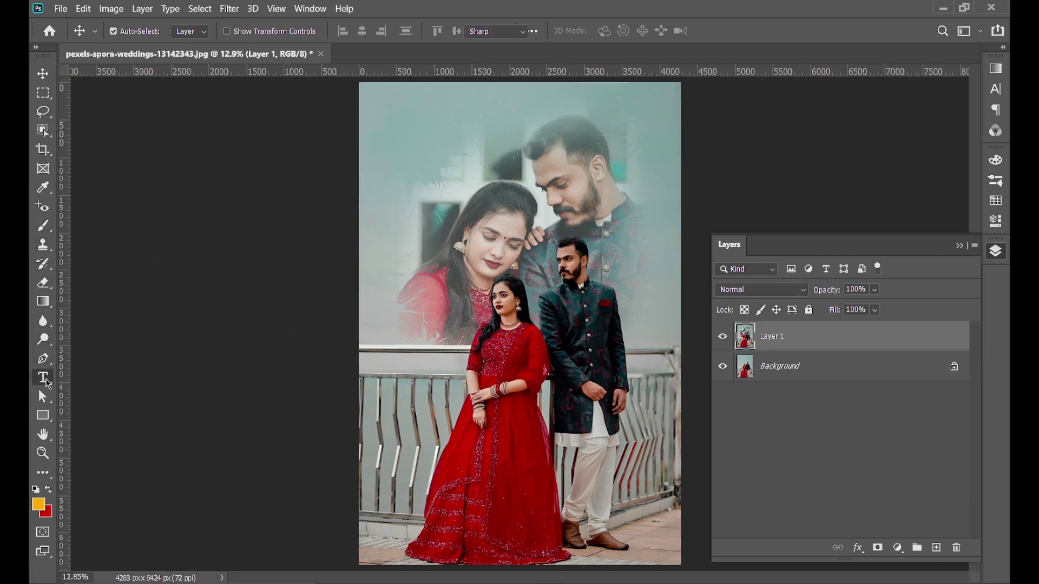
# Step: Add the text SAVE THE DATE in white at 150 pt and move it up towards the photo's upper edge
pyautogui.click(41, 382)
pyautogui.click(491, 143)
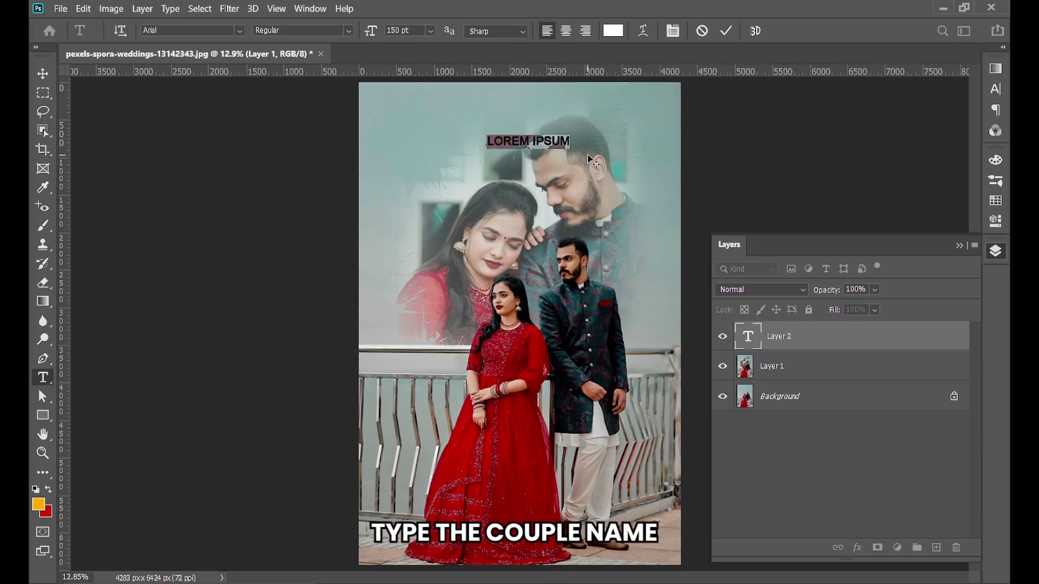
pyautogui.press('BackSpace')
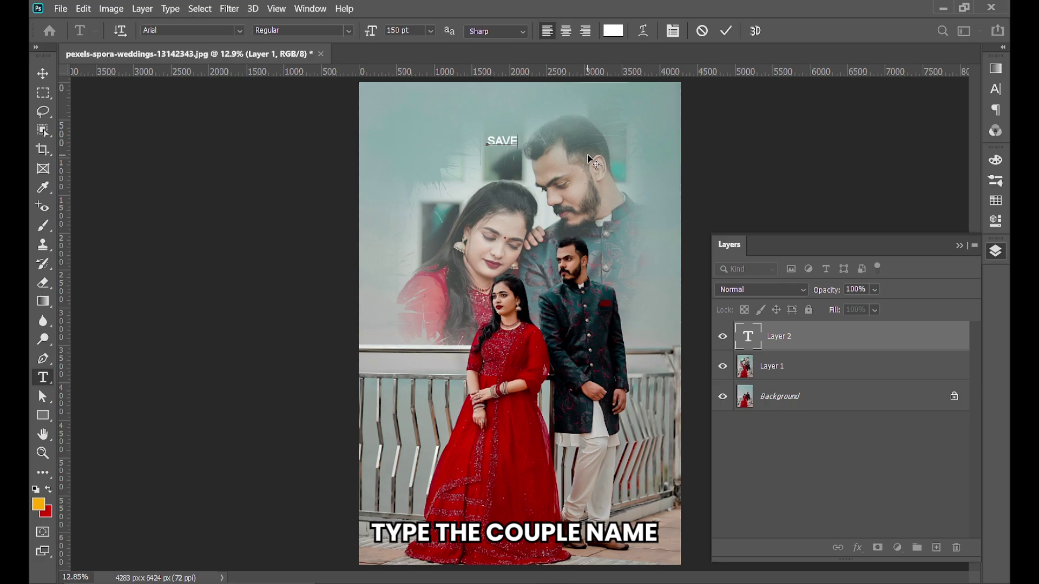
pyautogui.write('SAVE TH')
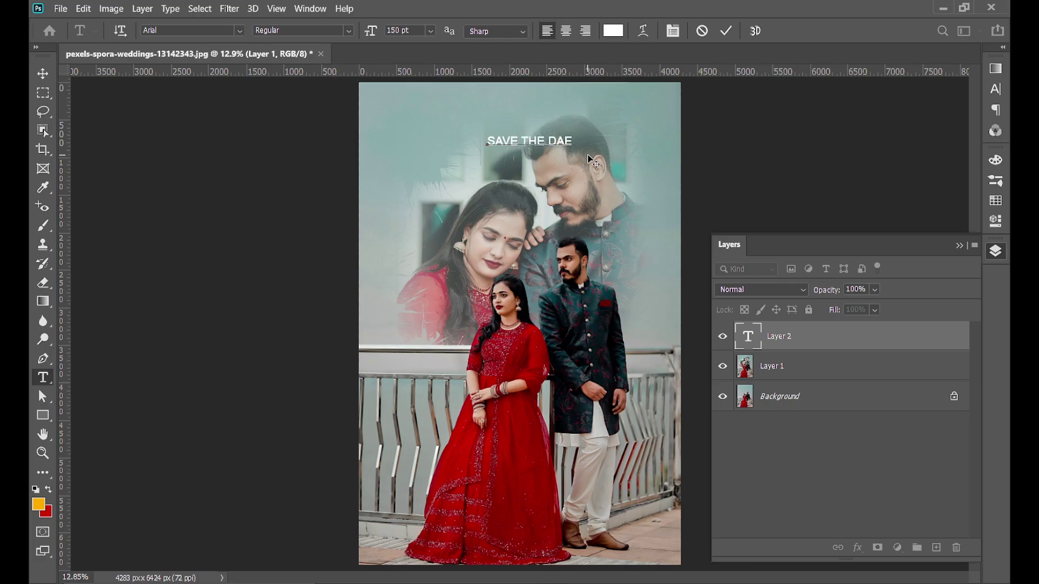
pyautogui.write('E DATE')
pyautogui.click(43, 73)
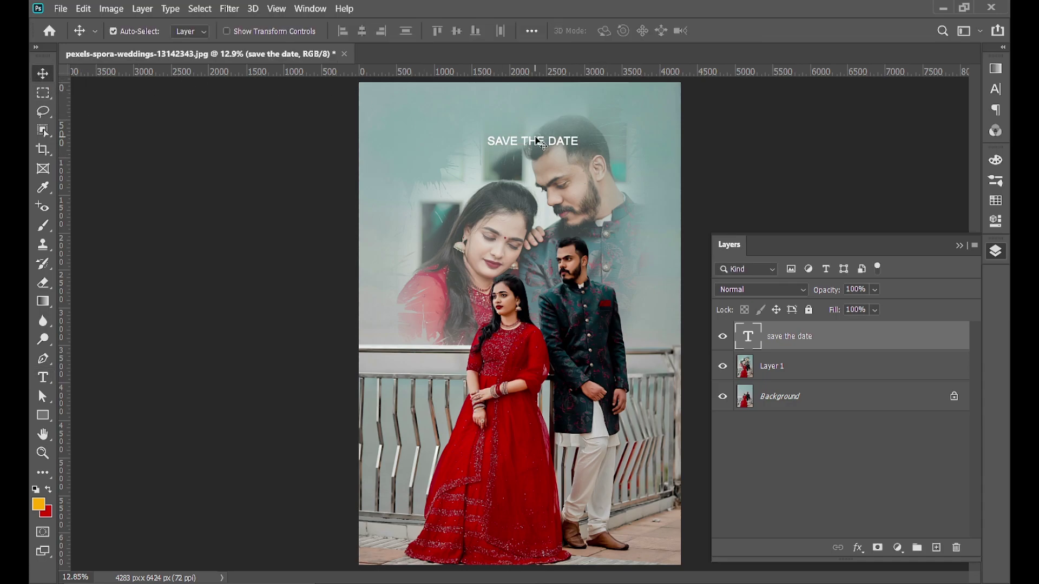
pyautogui.moveTo(533, 145); pyautogui.dragTo(540, 124)
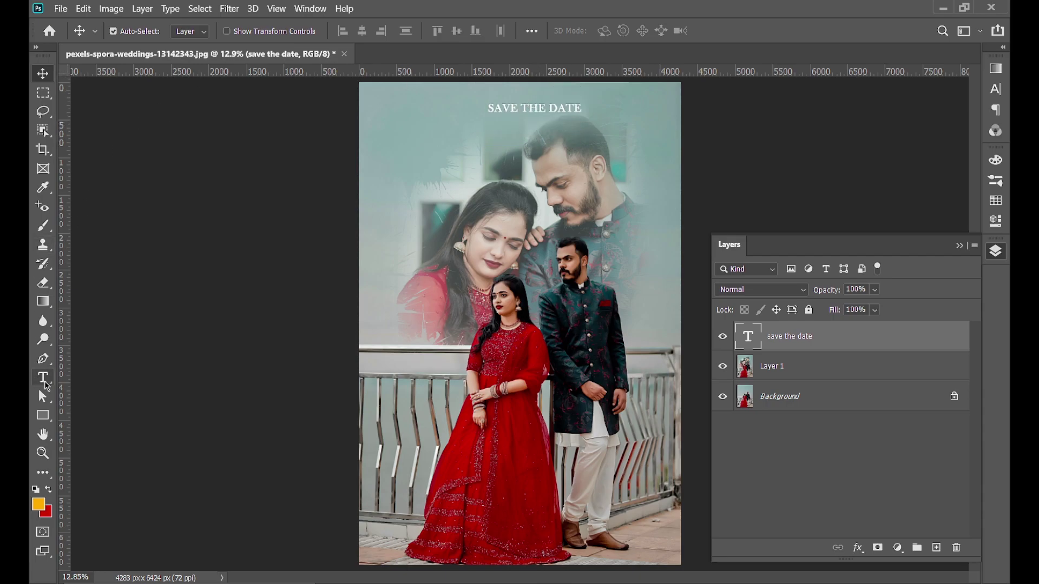
# Step: Add a second text layer reading PREWEDDING below the SAVE THE DATE line
pyautogui.press('t')
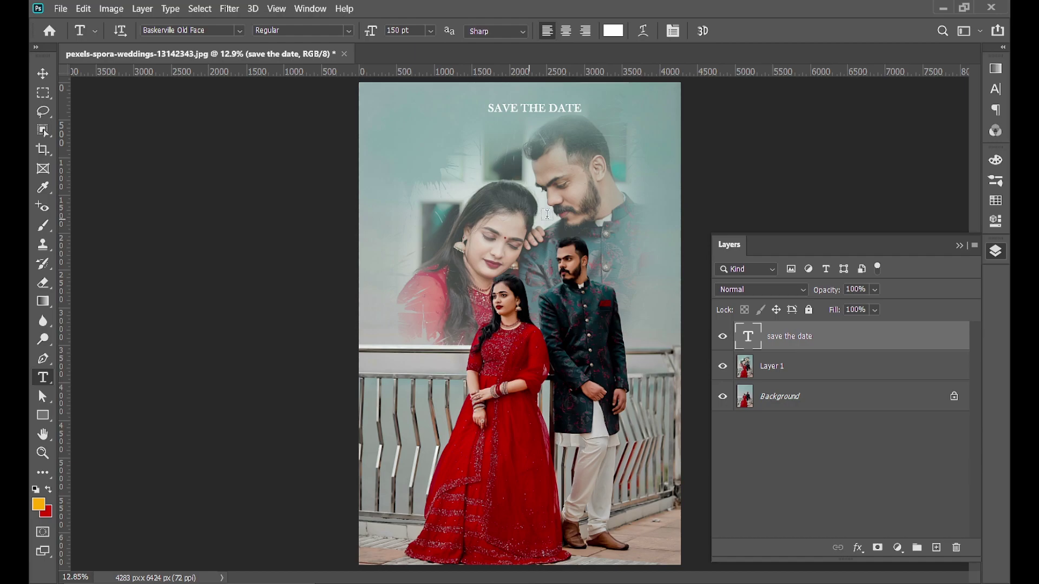
pyautogui.click(501, 146)
pyautogui.write('PREWED')
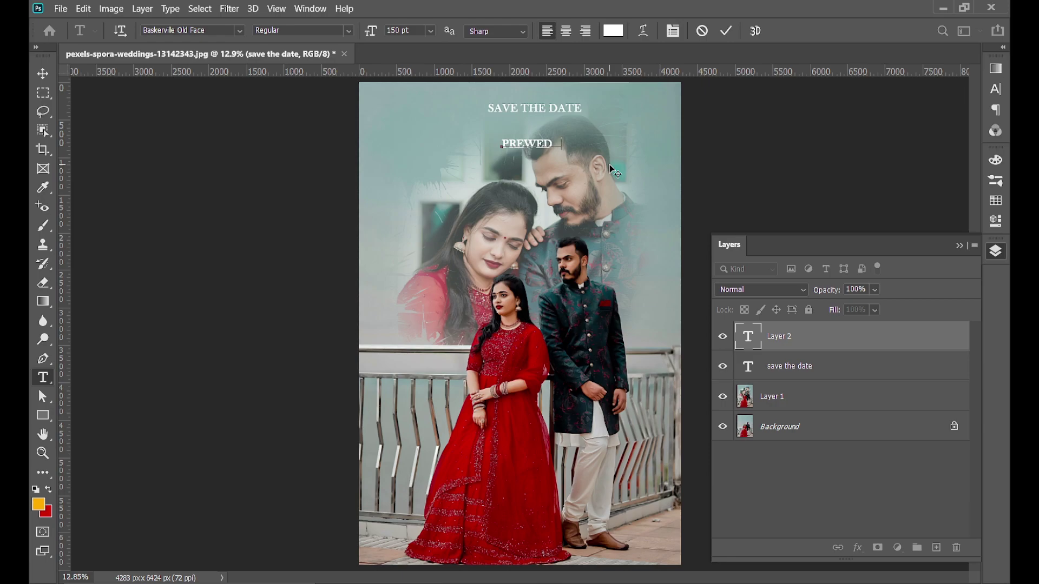
pyautogui.write('DING')
# Step: Set the text colour to black (000000) while editing the PREWEDDING text
pyautogui.click(612, 31)
pyautogui.write('000000')
pyautogui.click(677, 119)
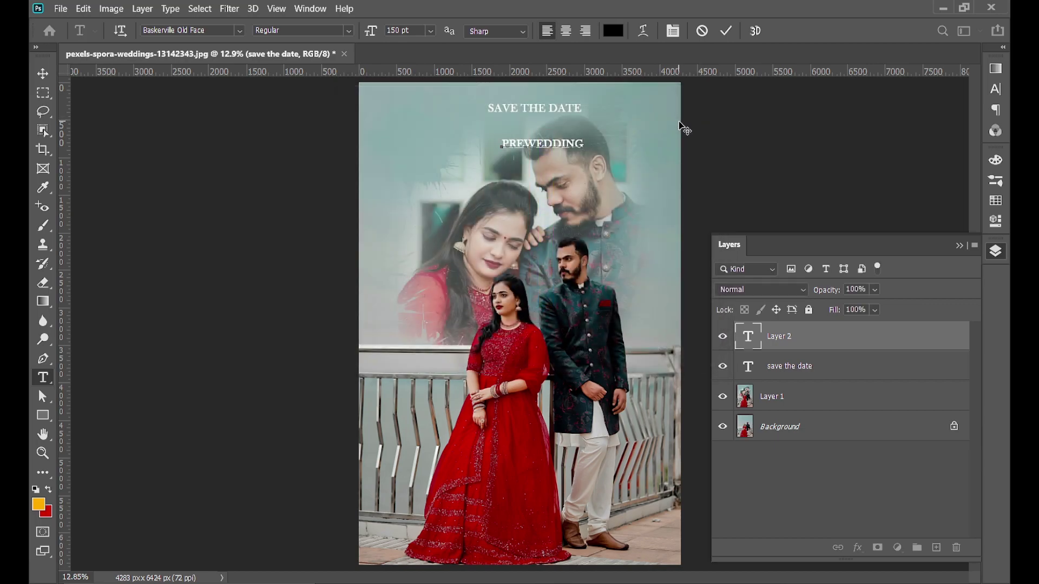
# Step: Select the whole PREWEDDING text and set its colour to black
pyautogui.hotkey('ctrl', 'z')
pyautogui.moveTo(583, 144); pyautogui.dragTo(494, 144)
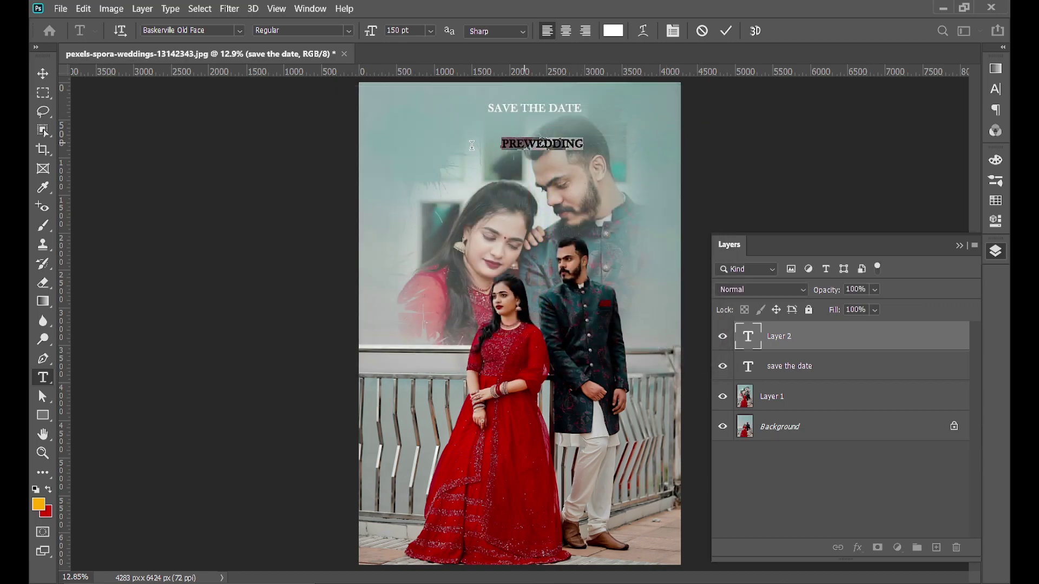
pyautogui.click(612, 33)
pyautogui.moveTo(434, 242); pyautogui.dragTo(297, 346)
pyautogui.click(684, 118)
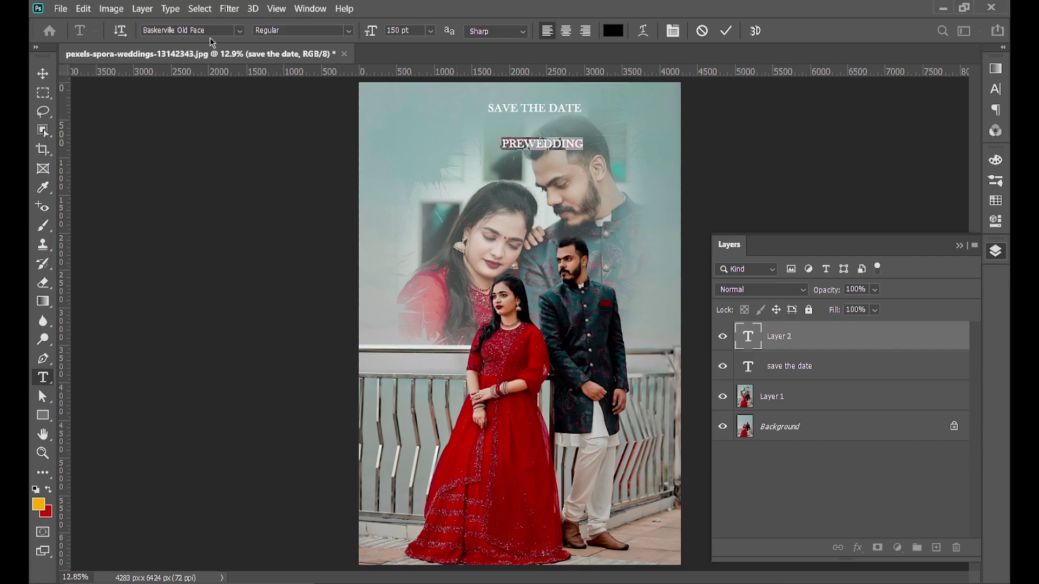
# Step: Change the font of the PREWEDDING text to Freestyle Script and finish editing it
pyautogui.click(238, 34)
pyautogui.click(239, 35)
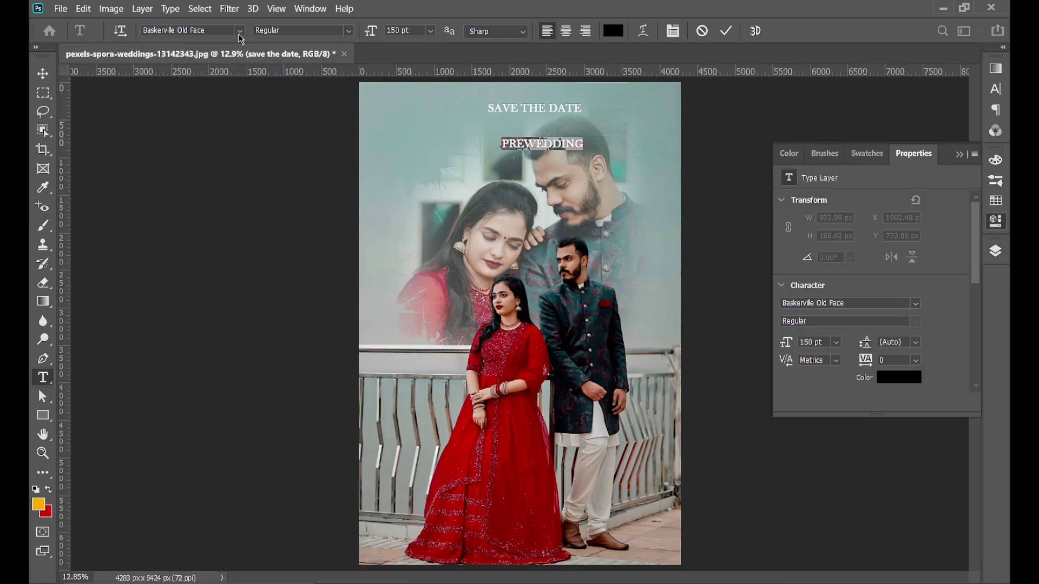
pyautogui.click(239, 30)
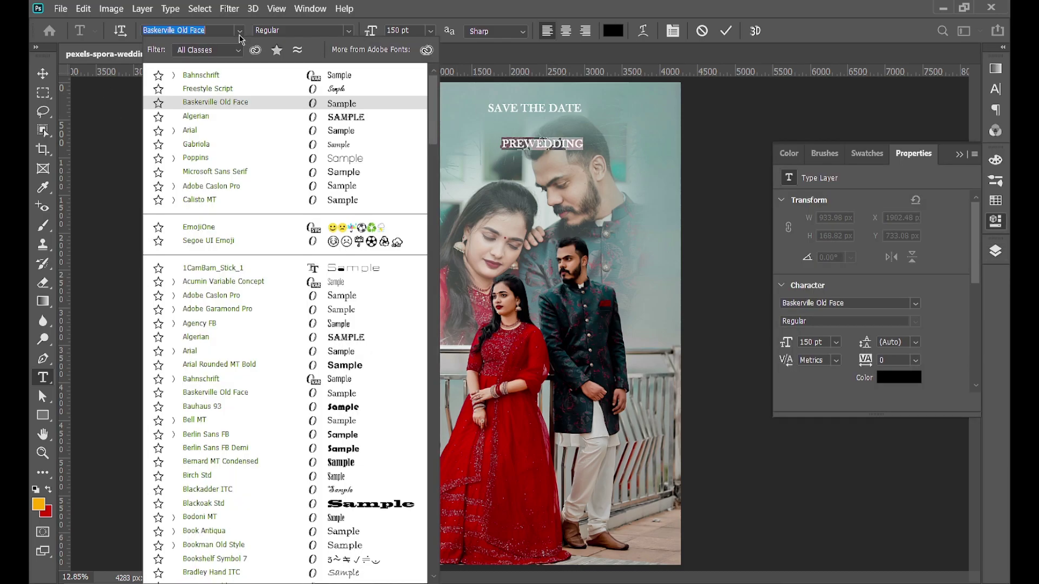
pyautogui.scroll(-20, 239, 410)
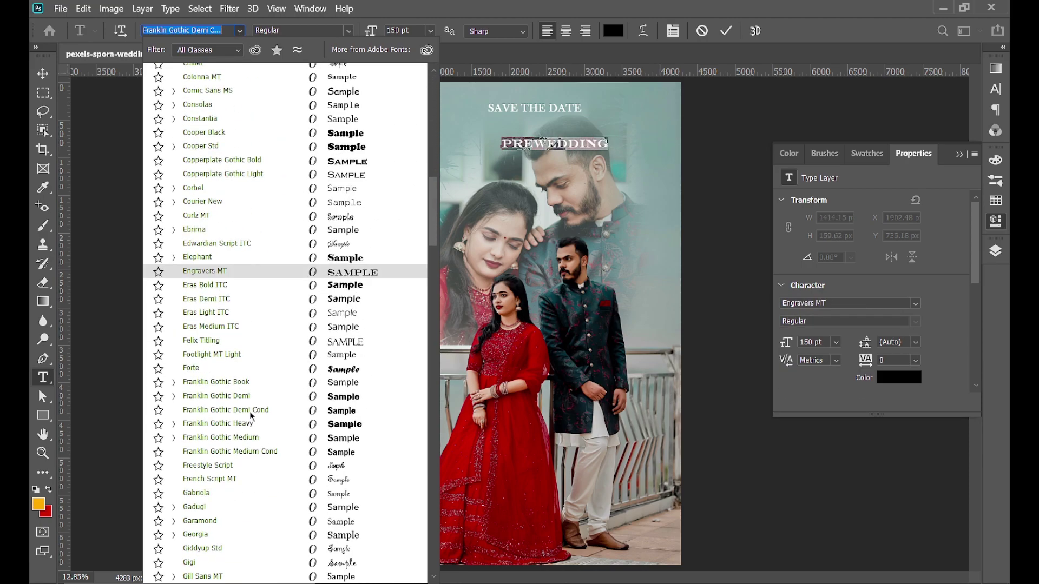
pyautogui.scroll(1, 251, 413)
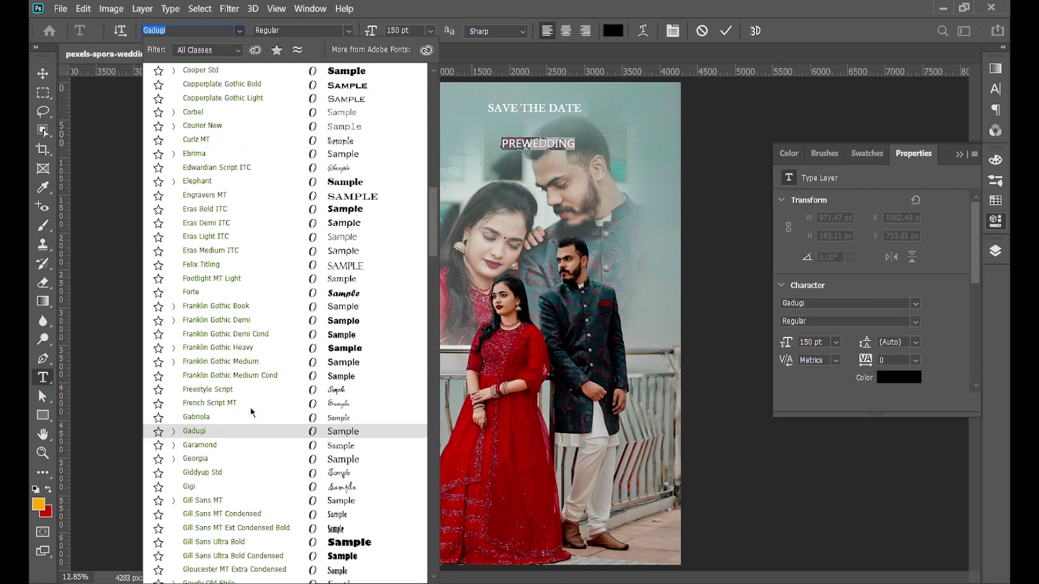
pyautogui.click(325, 392)
pyautogui.click(47, 79)
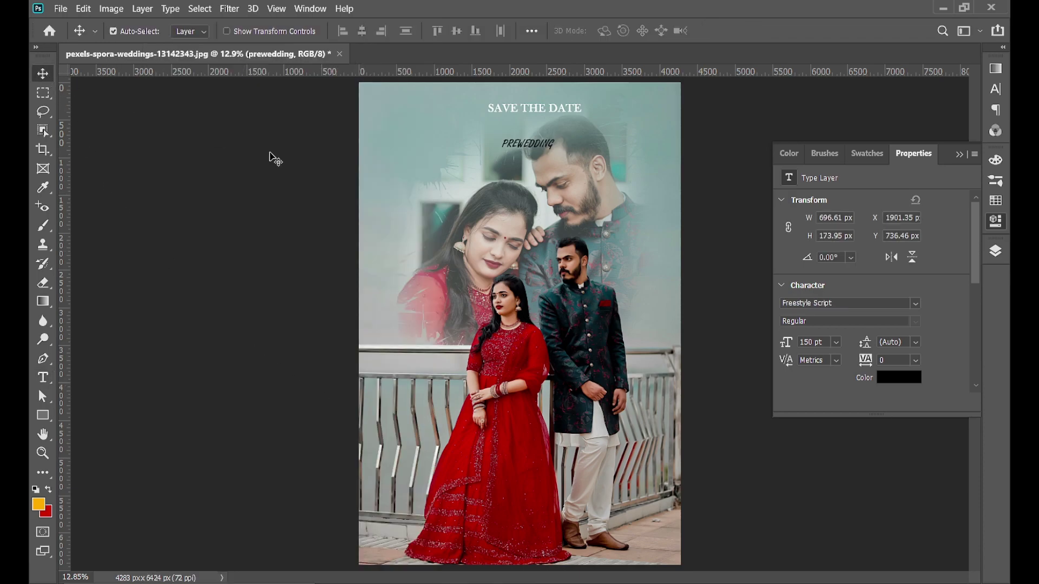
# Step: Scale the PREWEDDING text up to about 222% and place it just below and left of the SAVE THE DATE line
pyautogui.moveTo(521, 146); pyautogui.dragTo(498, 138)
pyautogui.hotkey('ctrl', 't')
pyautogui.click(752, 30)
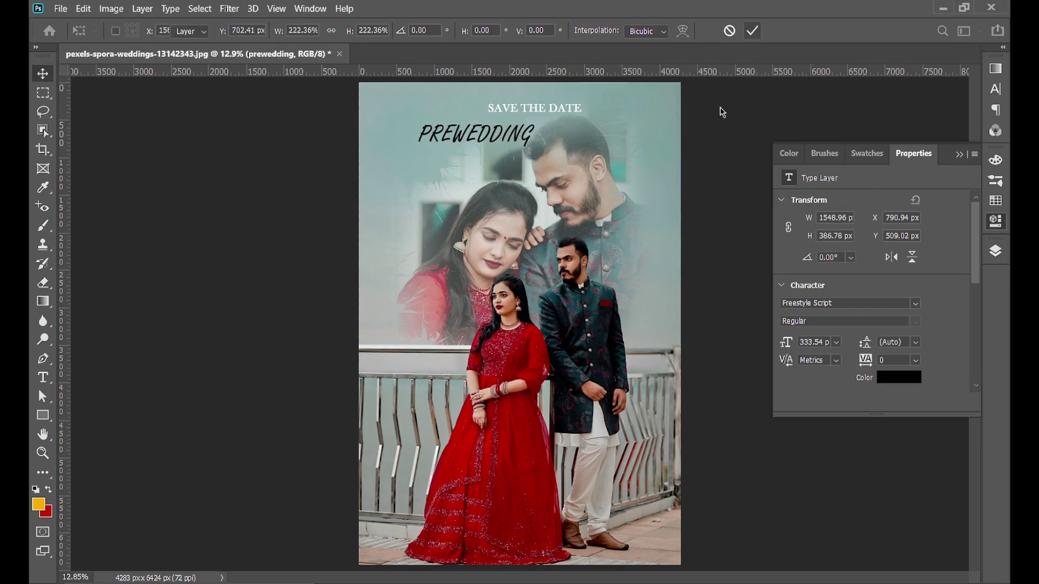
pyautogui.click(716, 151)
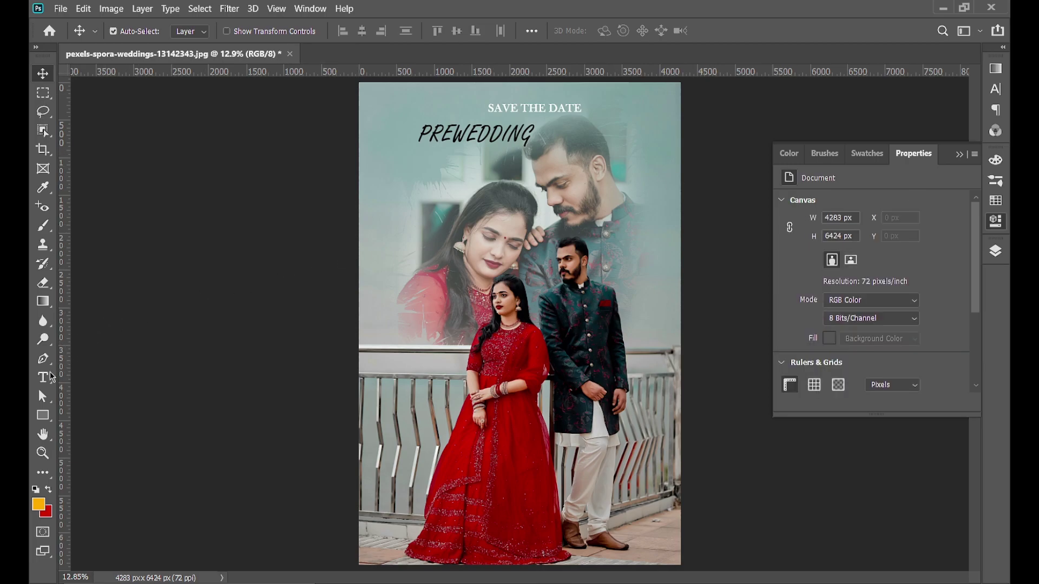
# Step: Add a text layer reading PHOTOSHOOT in black Freestyle Script at 150 pt below the PREWEDDING line
pyautogui.click(43, 378)
pyautogui.click(531, 172)
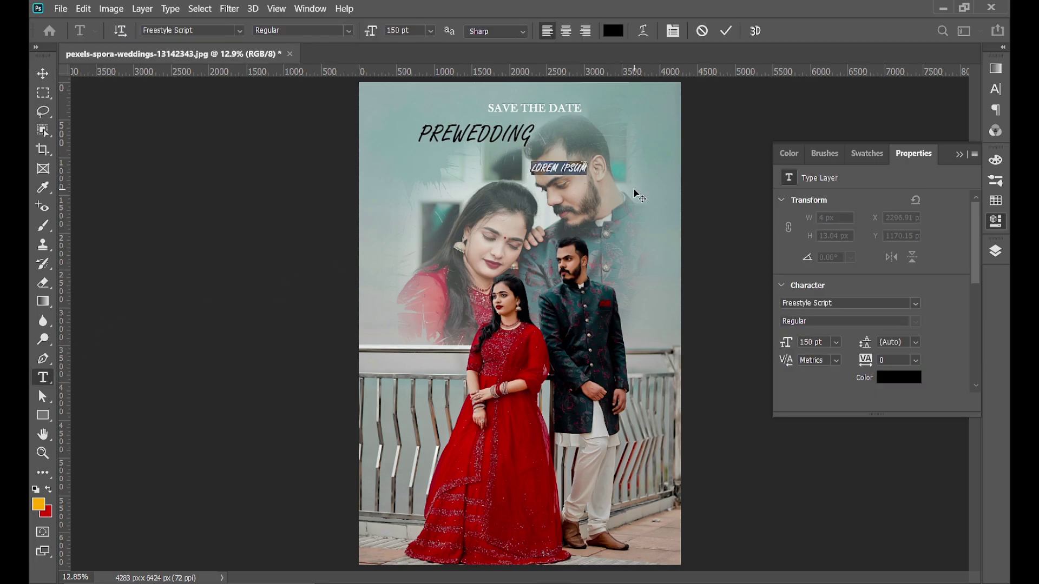
pyautogui.press('BackSpace')
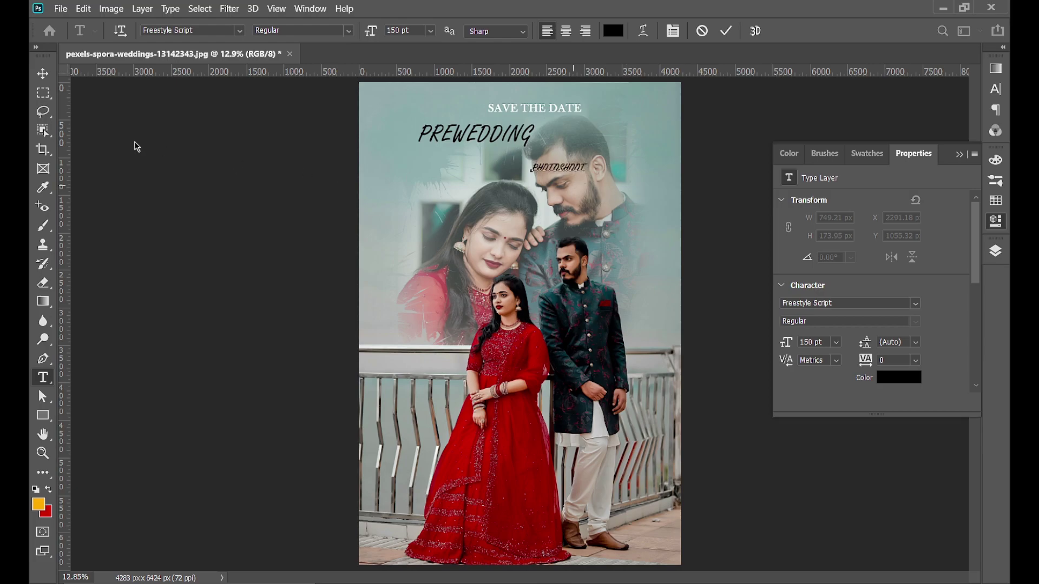
pyautogui.click(43, 73)
# Step: Scale the PHOTOSHOOT text down to about 76% and position it under the right end of PREWEDDING
pyautogui.moveTo(565, 167); pyautogui.dragTo(551, 157)
pyautogui.keyDown('ctrl'); pyautogui.click(550, 157); pyautogui.keyUp('ctrl')
pyautogui.keyDown('ctrl'); pyautogui.click(550, 157); pyautogui.keyUp('ctrl')
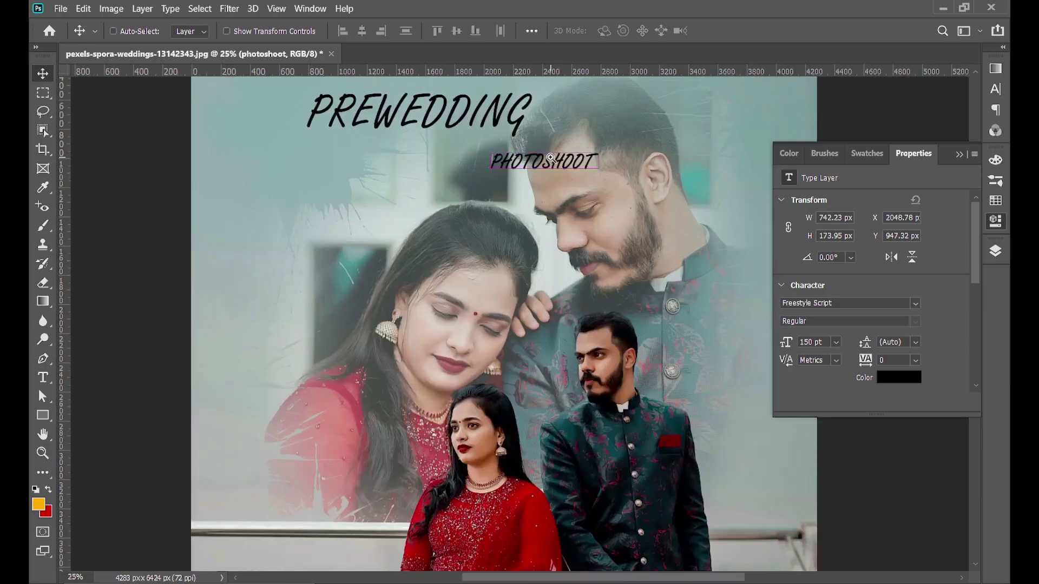
pyautogui.keyDown('ctrl'); pyautogui.click(551, 158); pyautogui.keyUp('ctrl')
pyautogui.hotkey('ctrl', 't')
pyautogui.moveTo(615, 181); pyautogui.dragTo(579, 161)
pyautogui.moveTo(544, 159); pyautogui.dragTo(490, 149)
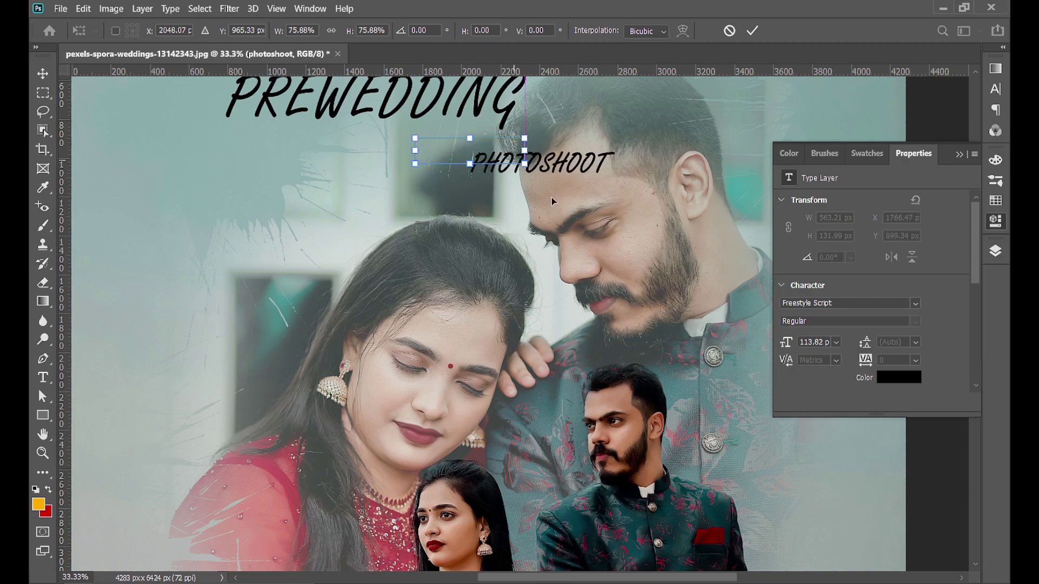
pyautogui.click(749, 37)
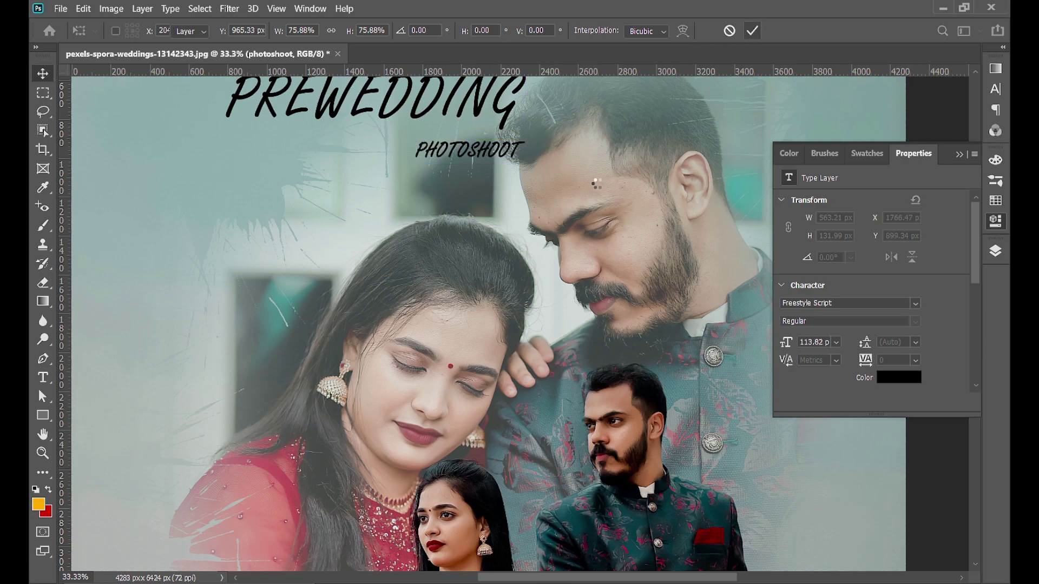
# Step: Examine how the three title lines sit over the whole composite and in close-up
pyautogui.keyDown('ctrl'); pyautogui.click(598, 186); pyautogui.keyUp('ctrl')
pyautogui.keyDown('alt'); pyautogui.click(598, 185); pyautogui.keyUp('alt')
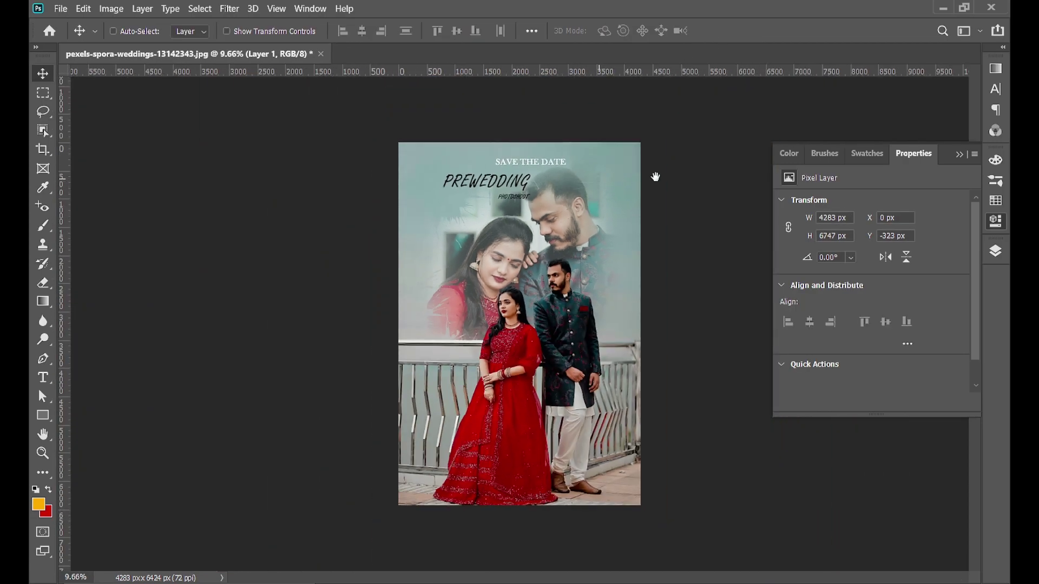
pyautogui.keyDown('ctrl'); pyautogui.click(676, 175); pyautogui.keyUp('ctrl')
pyautogui.keyDown('ctrl'); pyautogui.click(673, 173); pyautogui.keyUp('ctrl')
pyautogui.keyDown('ctrl'); pyautogui.click(674, 173); pyautogui.keyUp('ctrl')
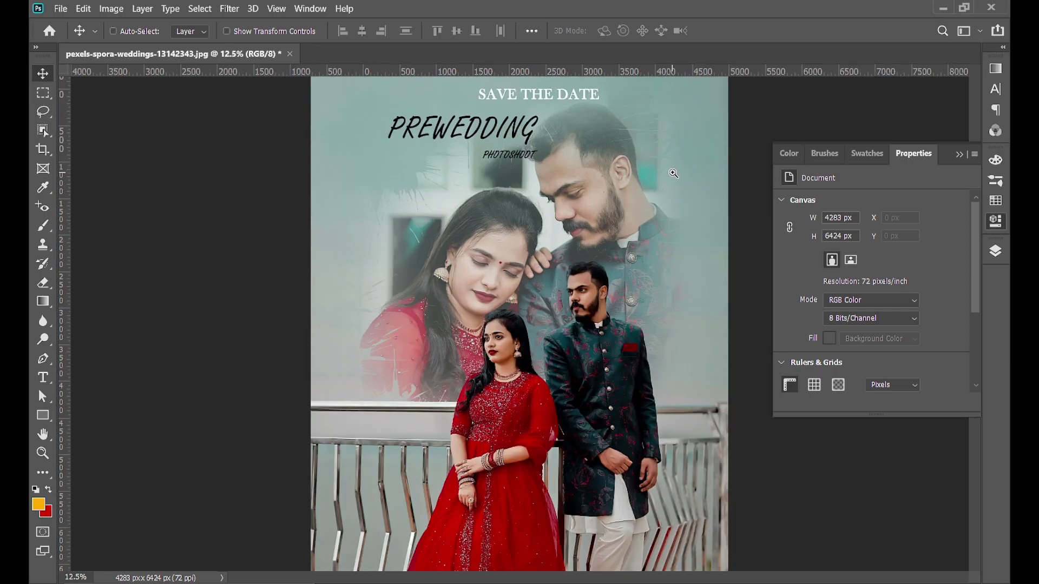
pyautogui.moveTo(677, 176); pyautogui.dragTo(637, 203)
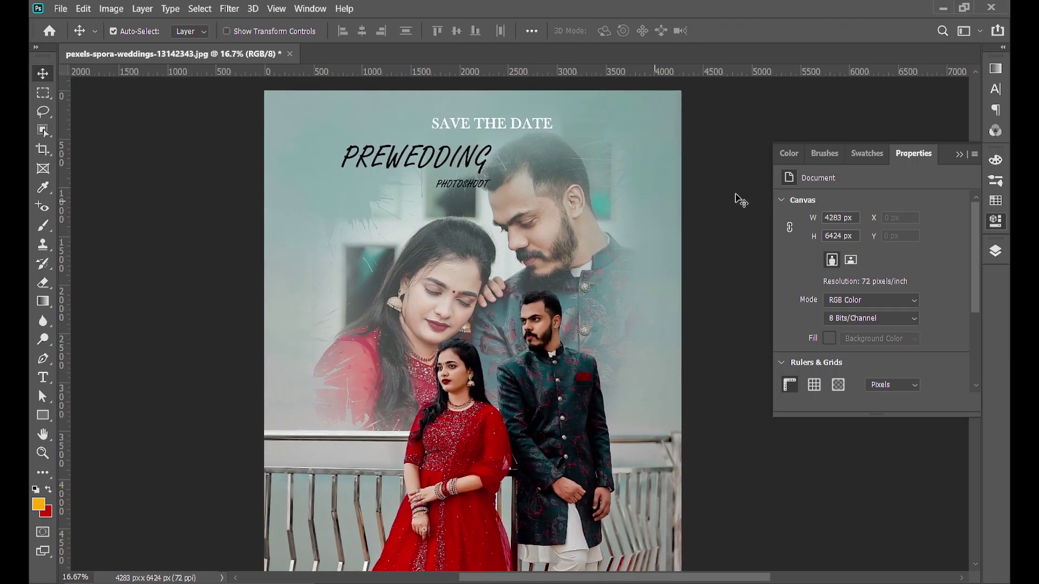
pyautogui.click(957, 156)
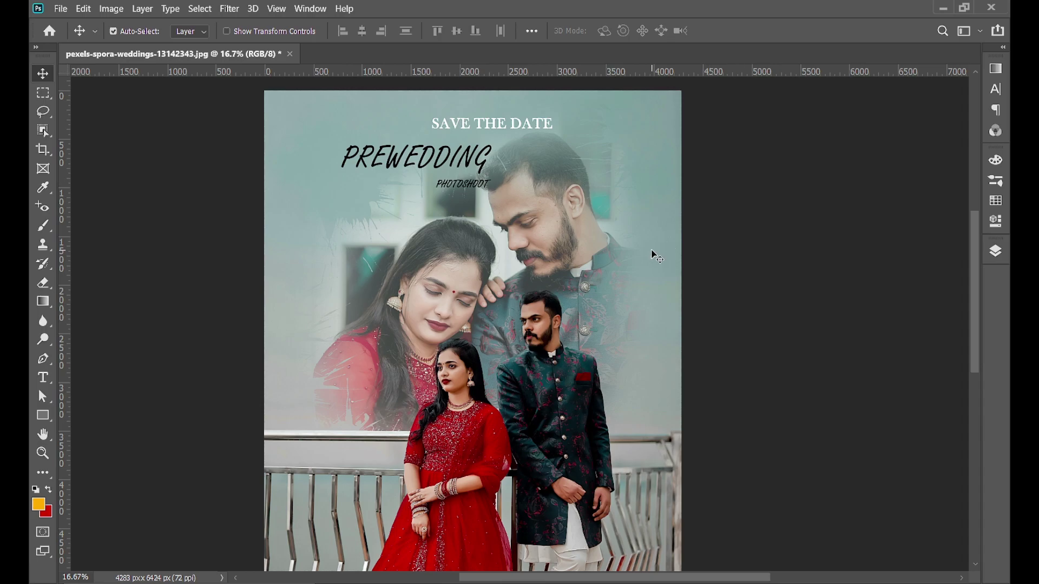
# Step: Add a Drop Shadow layer style to the PREWEDDING text layer
pyautogui.keyDown('ctrl'); pyautogui.click(432, 171); pyautogui.keyUp('ctrl')
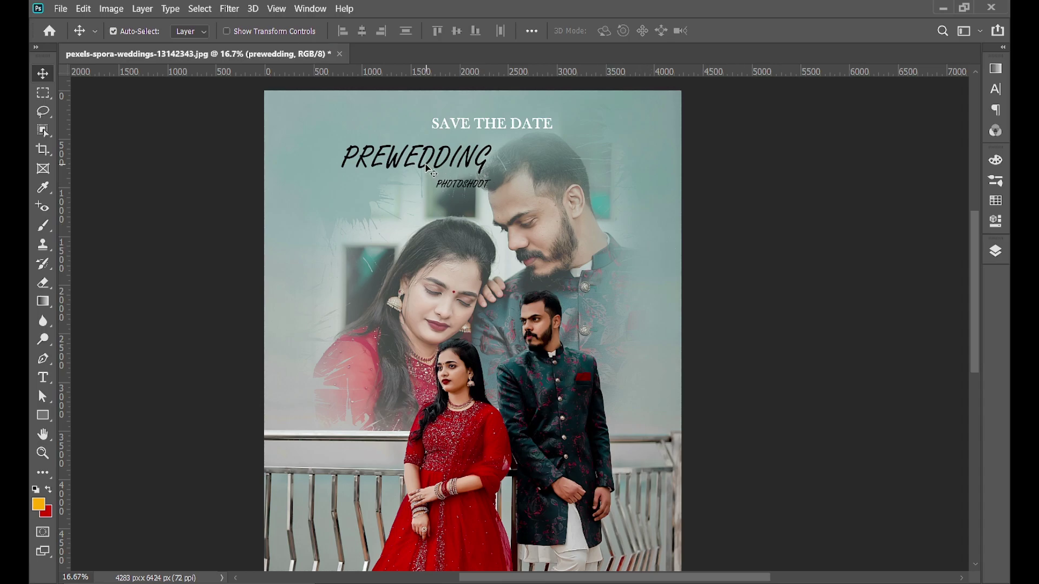
pyautogui.click(995, 252)
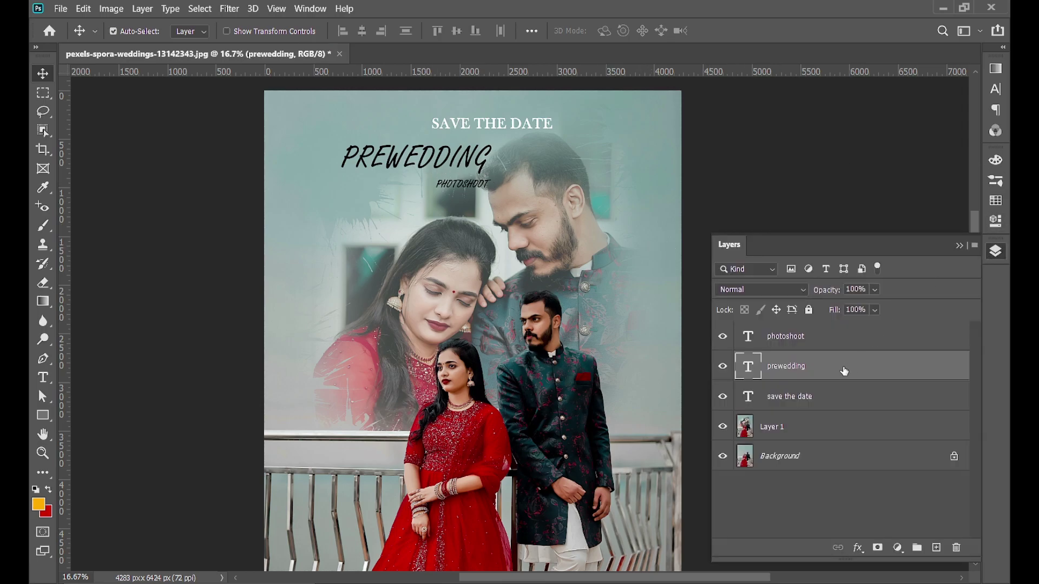
pyautogui.doubleClick(888, 366)
pyautogui.moveTo(685, 215); pyautogui.dragTo(771, 200)
pyautogui.click(600, 470)
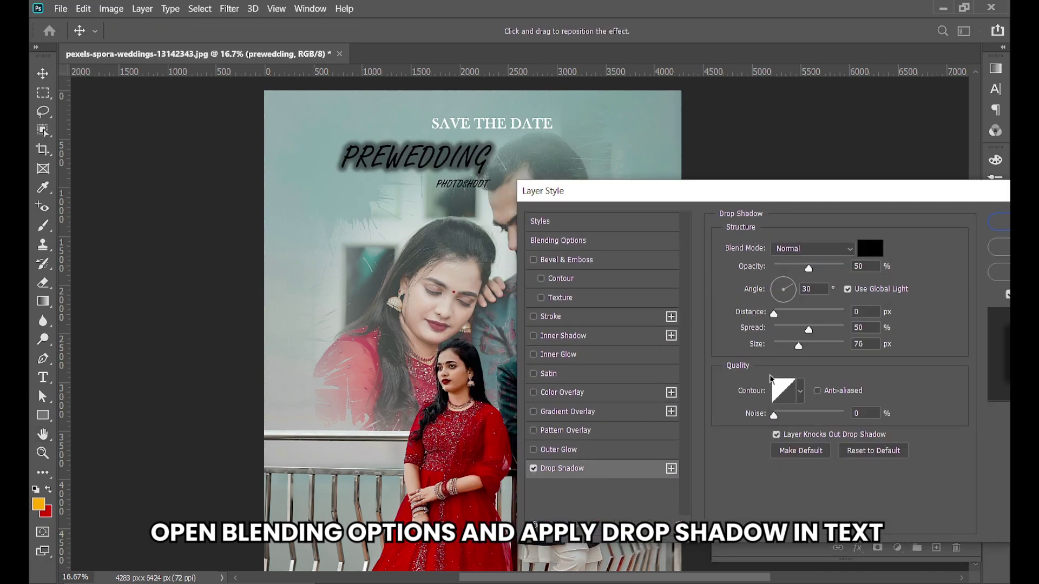
# Step: Set the PREWEDDING drop shadow to 11% opacity, 83° angle, 17 px distance, 43% spread and 49 px size, and apply it
pyautogui.moveTo(811, 273); pyautogui.dragTo(790, 270)
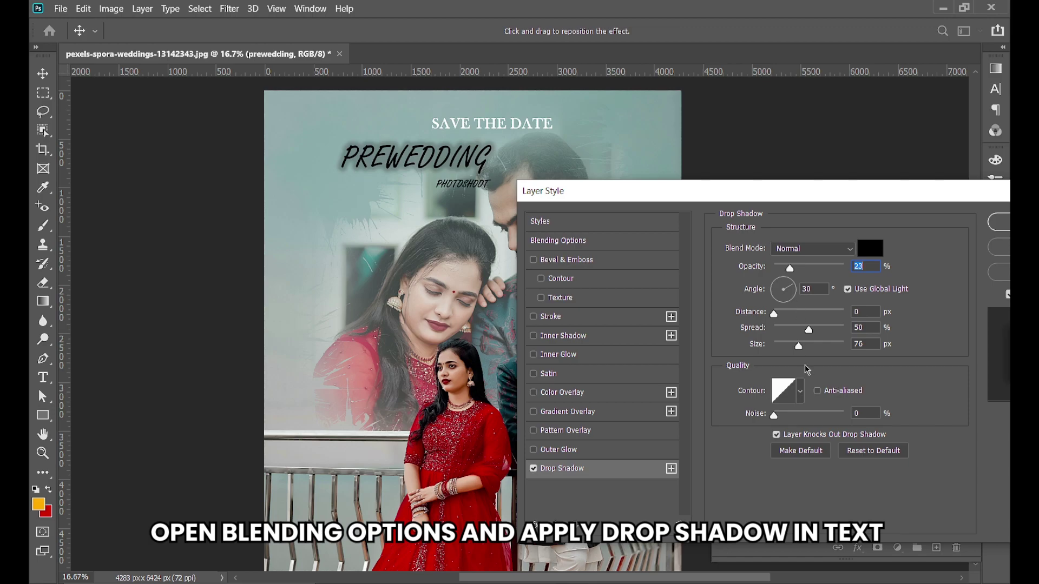
pyautogui.moveTo(799, 349)
pyautogui.mouseDown()
pyautogui.moveTo(780, 351)
pyautogui.moveTo(799, 335)
pyautogui.moveTo(791, 345)
pyautogui.moveTo(781, 314)
pyautogui.moveTo(804, 313)
pyautogui.moveTo(775, 314)
pyautogui.moveTo(781, 288)
pyautogui.moveTo(792, 345)
pyautogui.mouseUp()
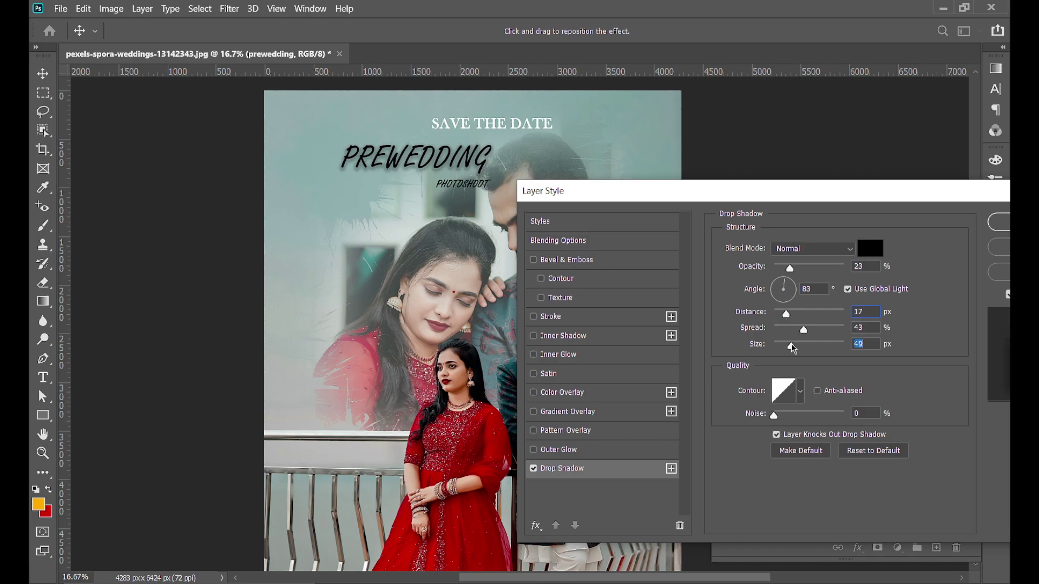
pyautogui.moveTo(788, 269); pyautogui.dragTo(783, 269)
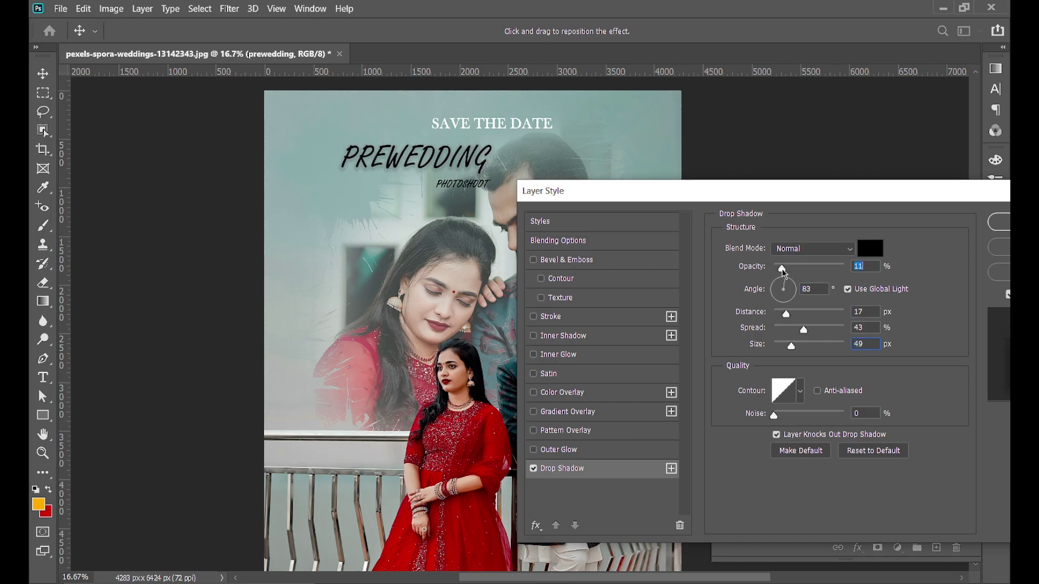
pyautogui.click(1010, 225)
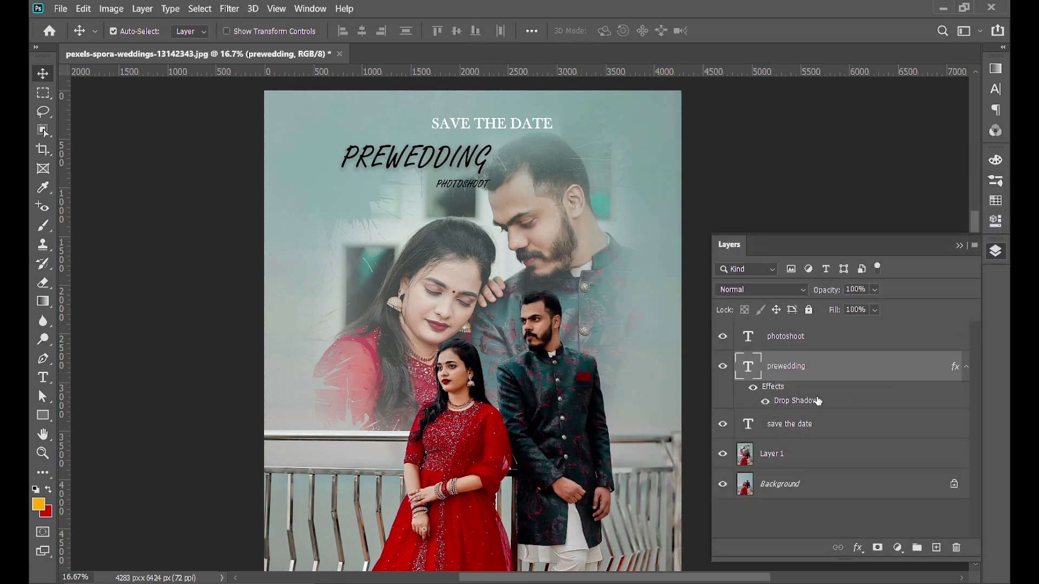
# Step: Copy the PREWEDDING drop shadow to the SAVE THE DATE and PHOTOSHOOT text layers and show the whole image
pyautogui.moveTo(818, 401); pyautogui.dragTo(797, 339)
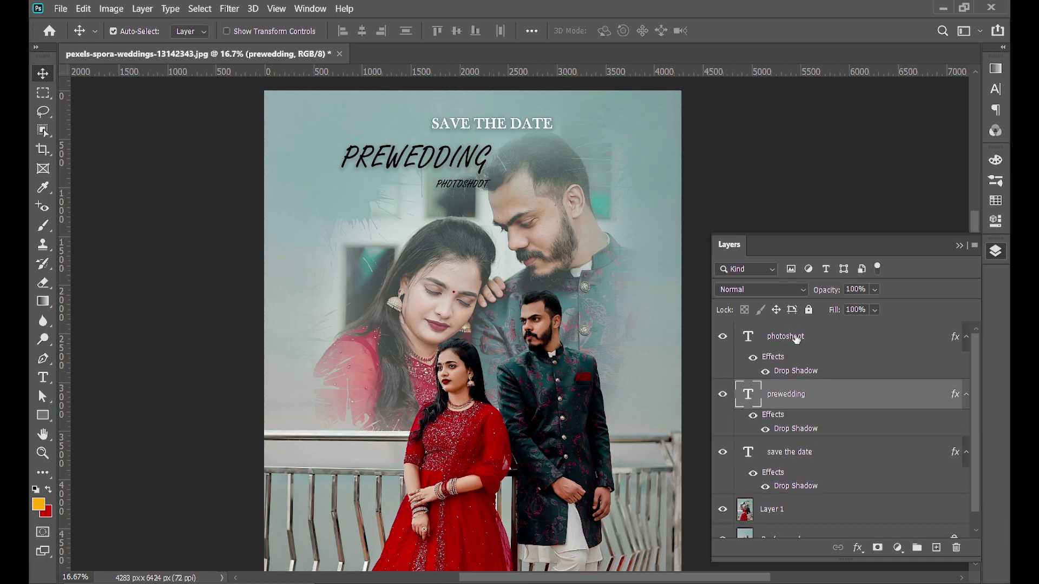
pyautogui.click(960, 246)
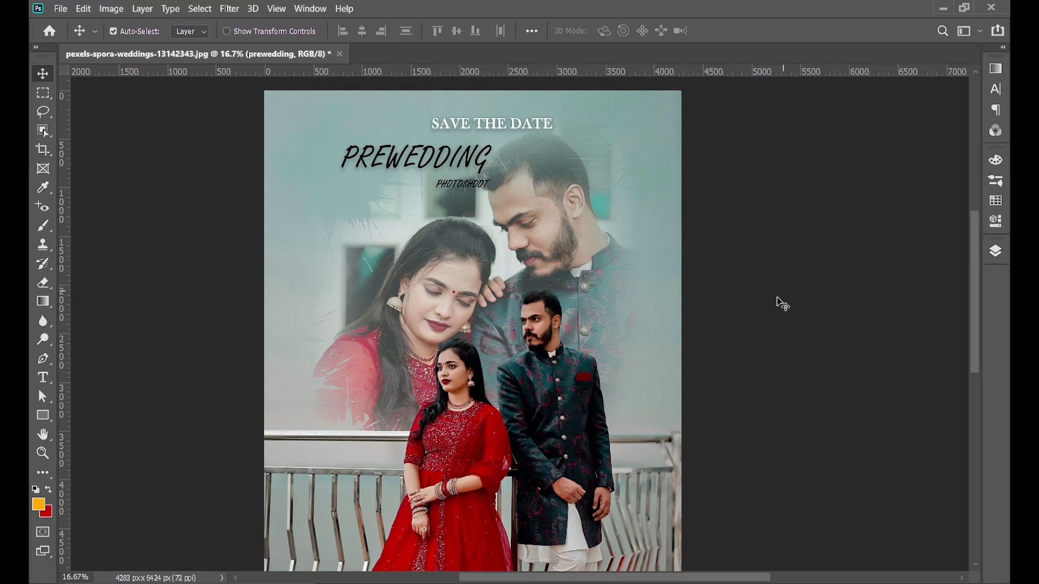
pyautogui.hotkey('ctrl', '0')
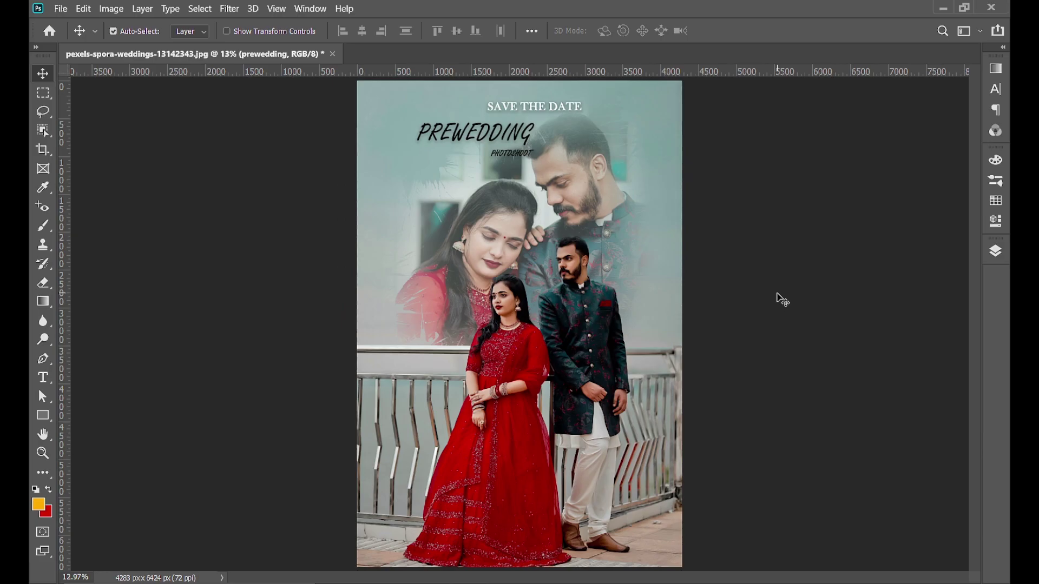